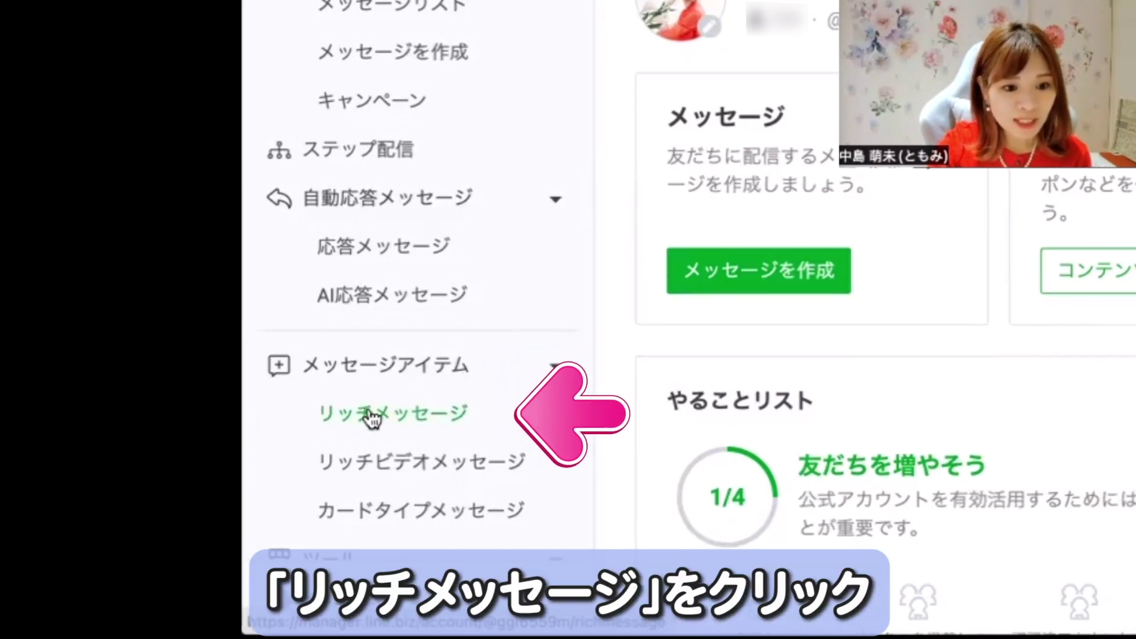
# Open the rich message (リッチメッセージ) list, look through the existing entries and start creating a new rich message.
pyautogui.click(421, 422)
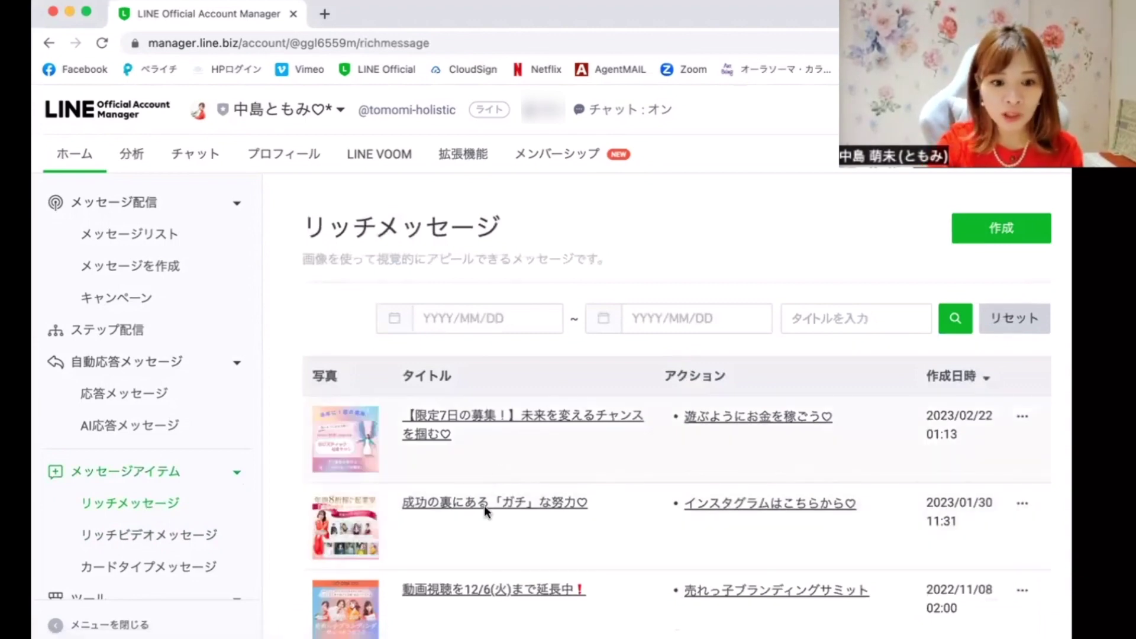
pyautogui.scroll(-10, 481, 526)
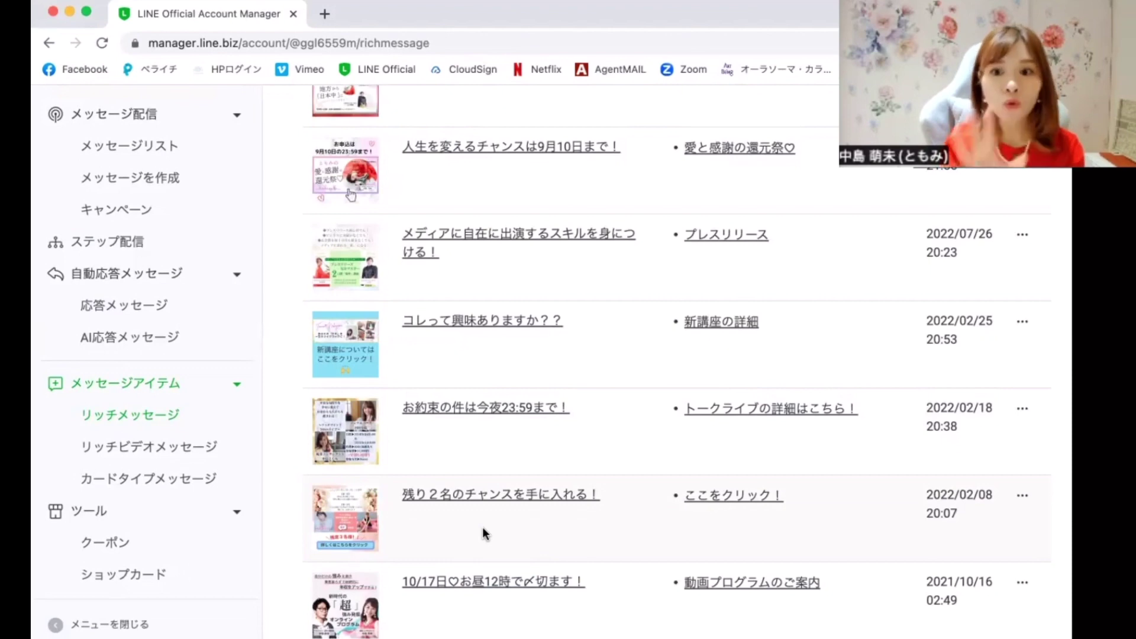
pyautogui.scroll(10, 547, 543)
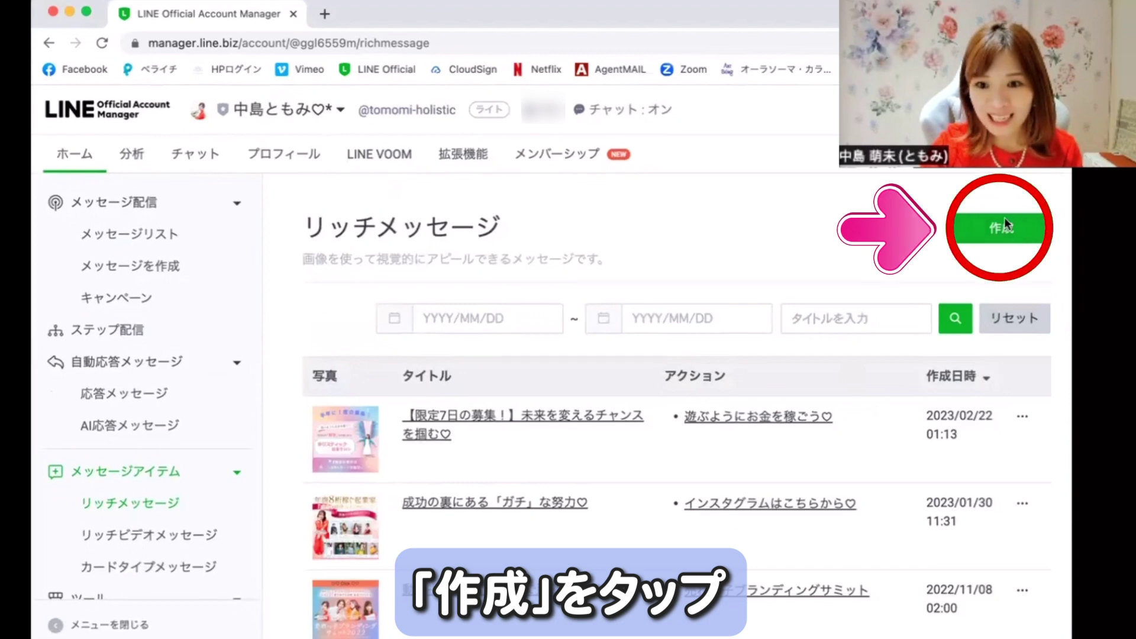
pyautogui.click(1004, 234)
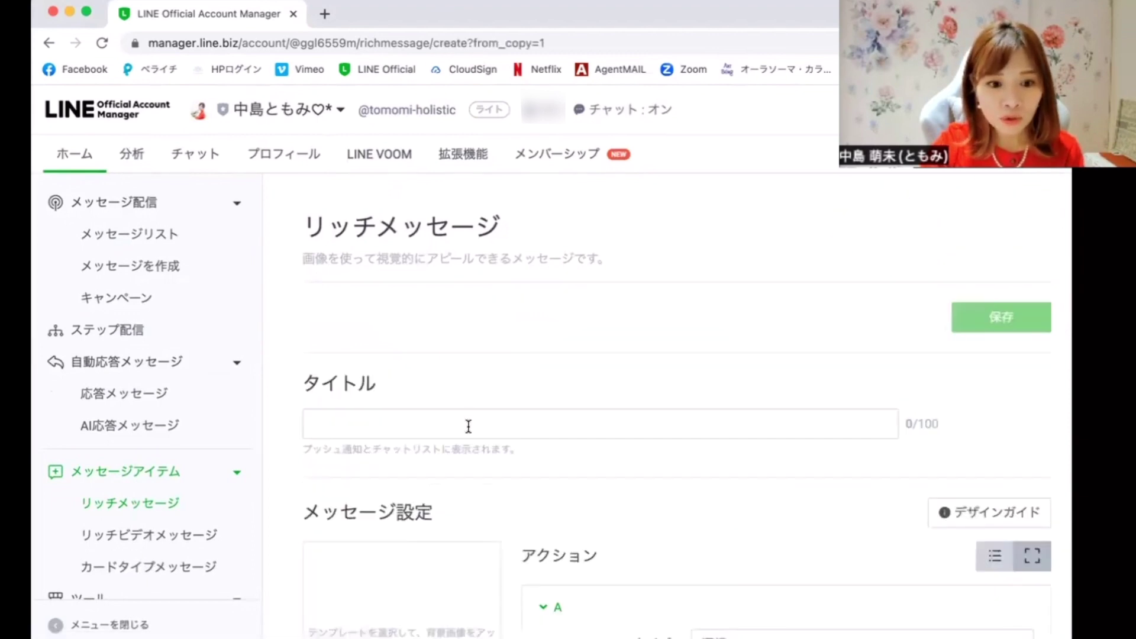
# Enter 限定３名様へのメッセージ！ as the rich message's title.
pyautogui.click(468, 426)
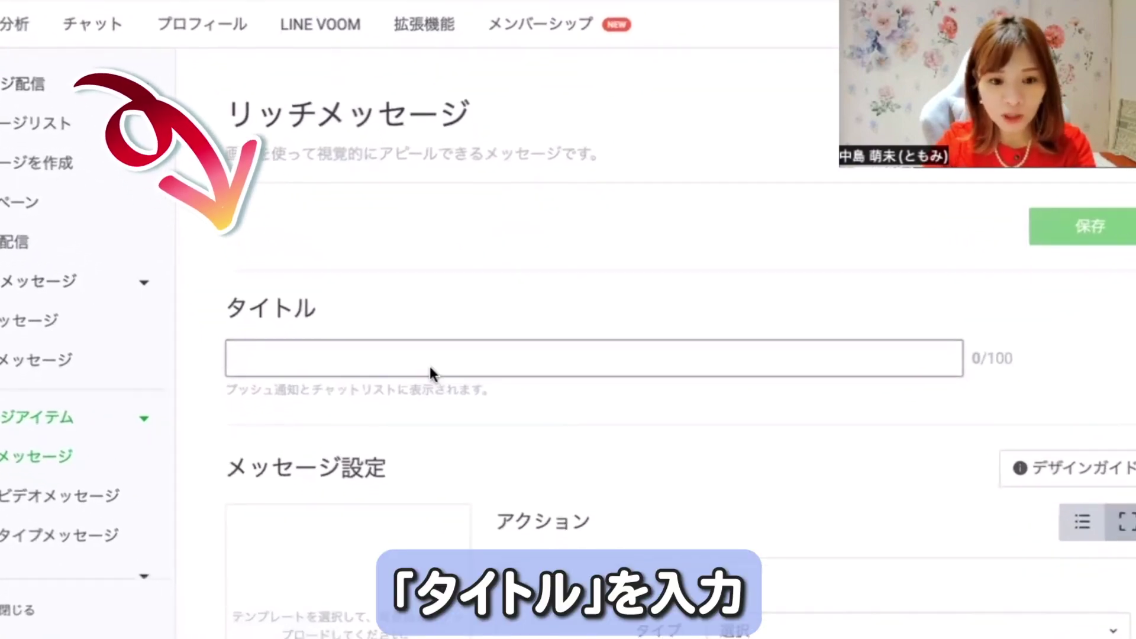
pyautogui.scroll(-1, 430, 367)
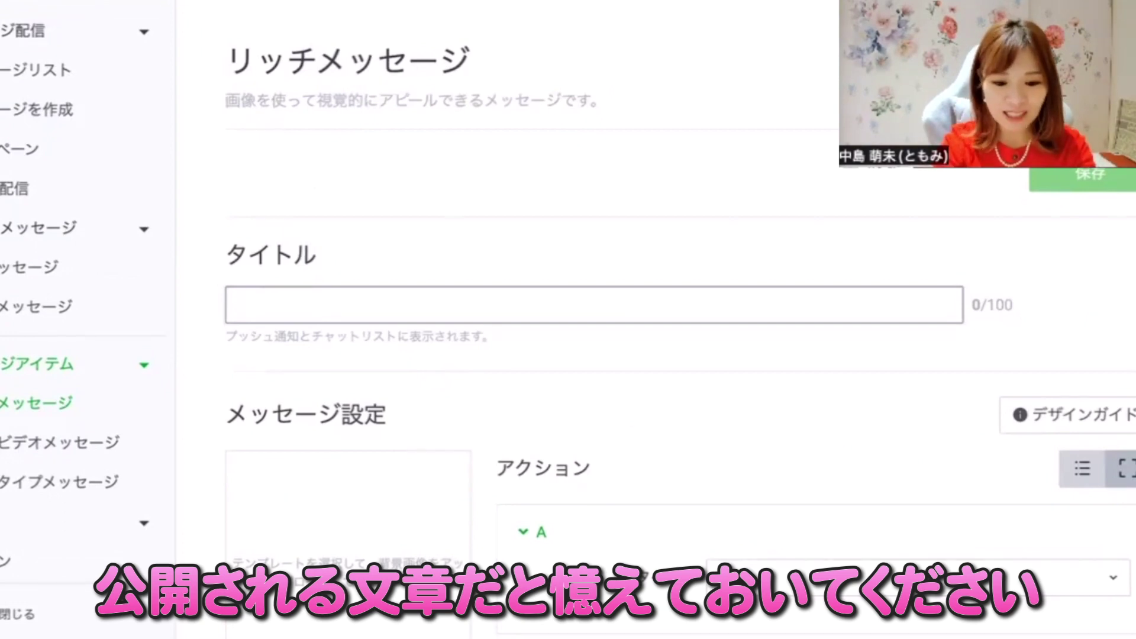
pyautogui.write('gente')
pyautogui.press('space')
pyautogui.press('Escape')
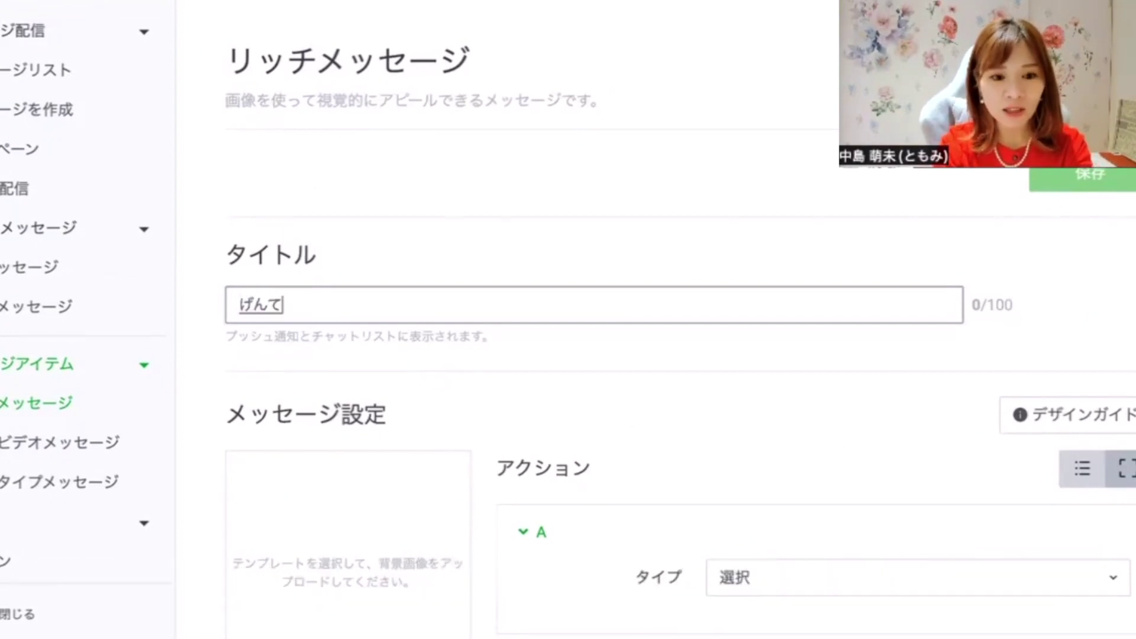
pyautogui.press('BackSpace')
pyautogui.press('BackSpace')
pyautogui.press('BackSpace')
pyautogui.write('gente')
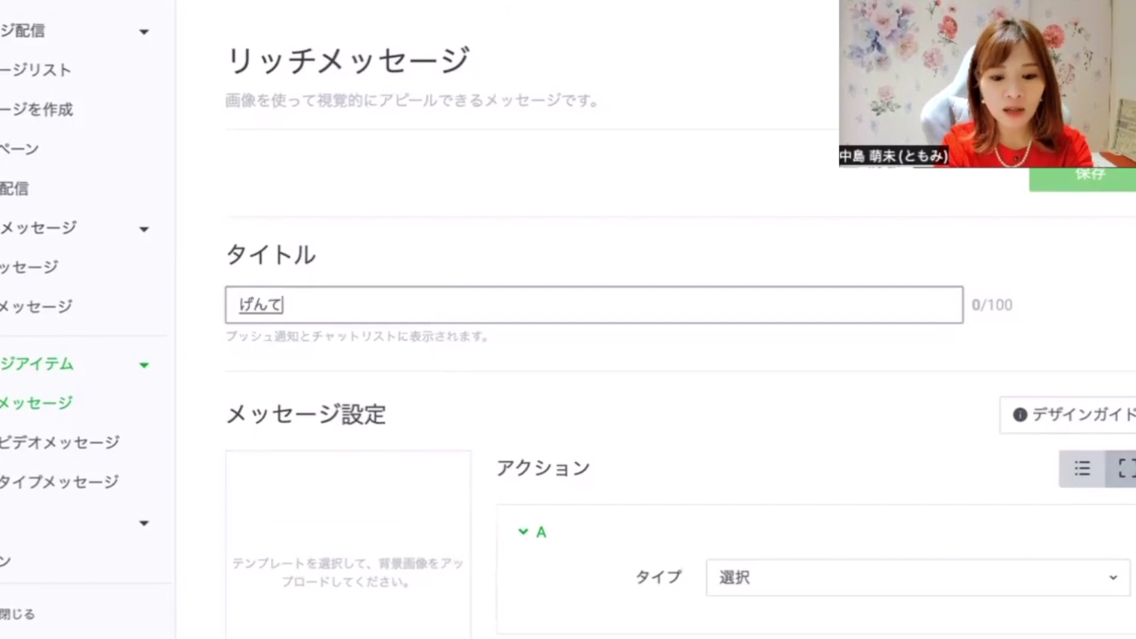
pyautogui.press('space')
pyautogui.press('space')
pyautogui.press('Return')
pyautogui.write('3')
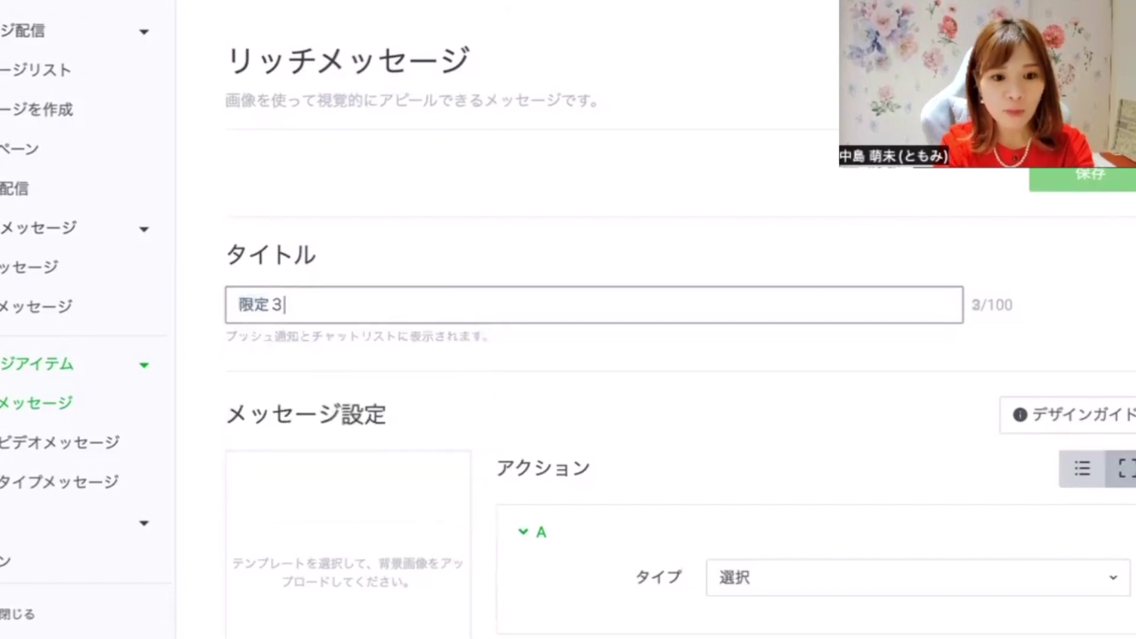
pyautogui.write('mei')
pyautogui.press('space')
pyautogui.write('sama')
pyautogui.press('space')
pyautogui.write('henomesse-')
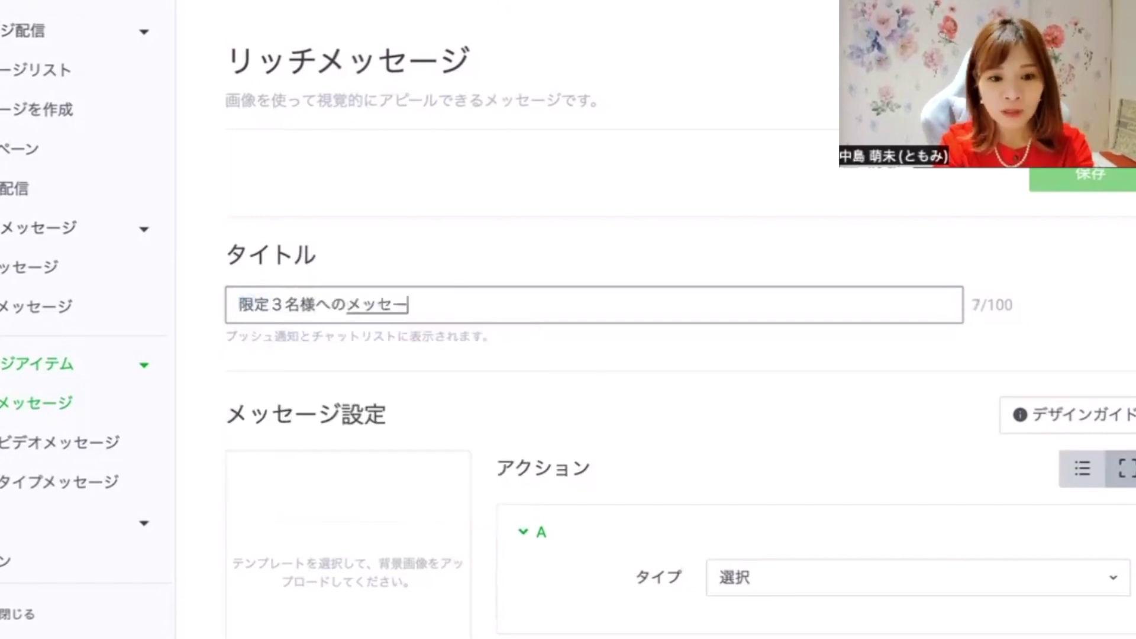
pyautogui.write('ji')
pyautogui.press('Return')
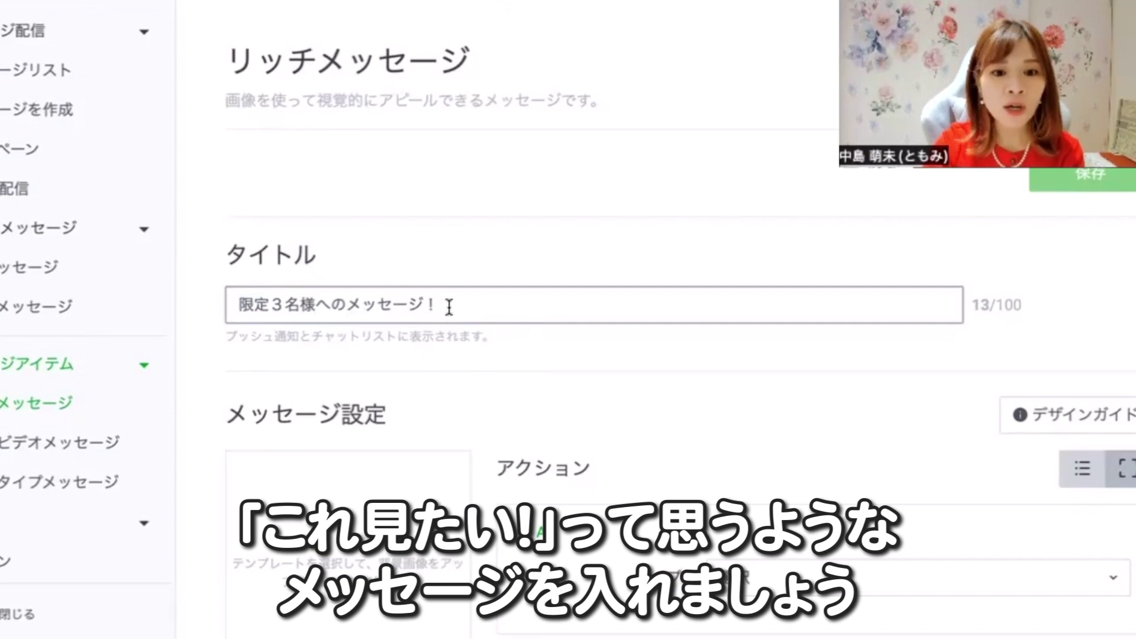
pyautogui.moveTo(453, 307); pyautogui.dragTo(237, 305)
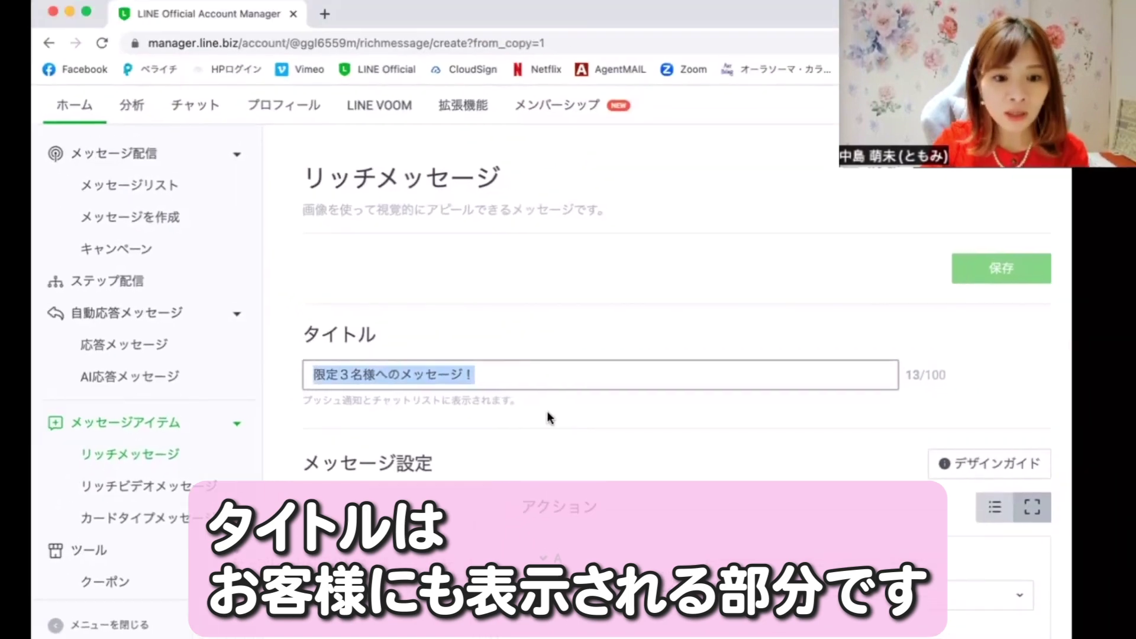
# Apply the undivided square (正方形) template to the rich message.
pyautogui.scroll(-4, 522, 351)
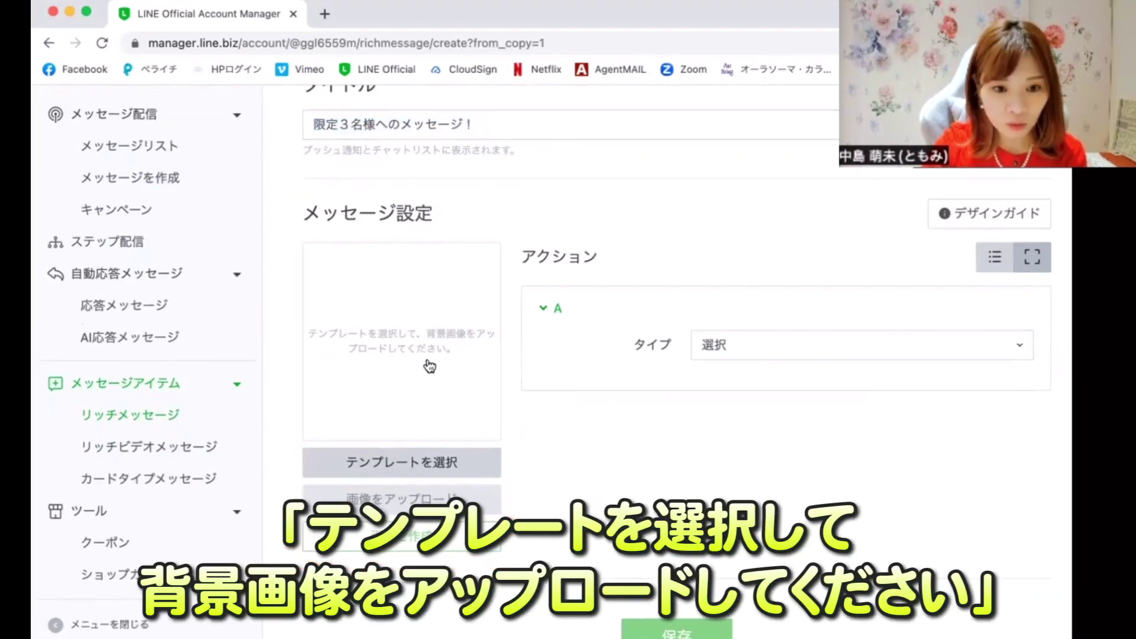
pyautogui.click(451, 470)
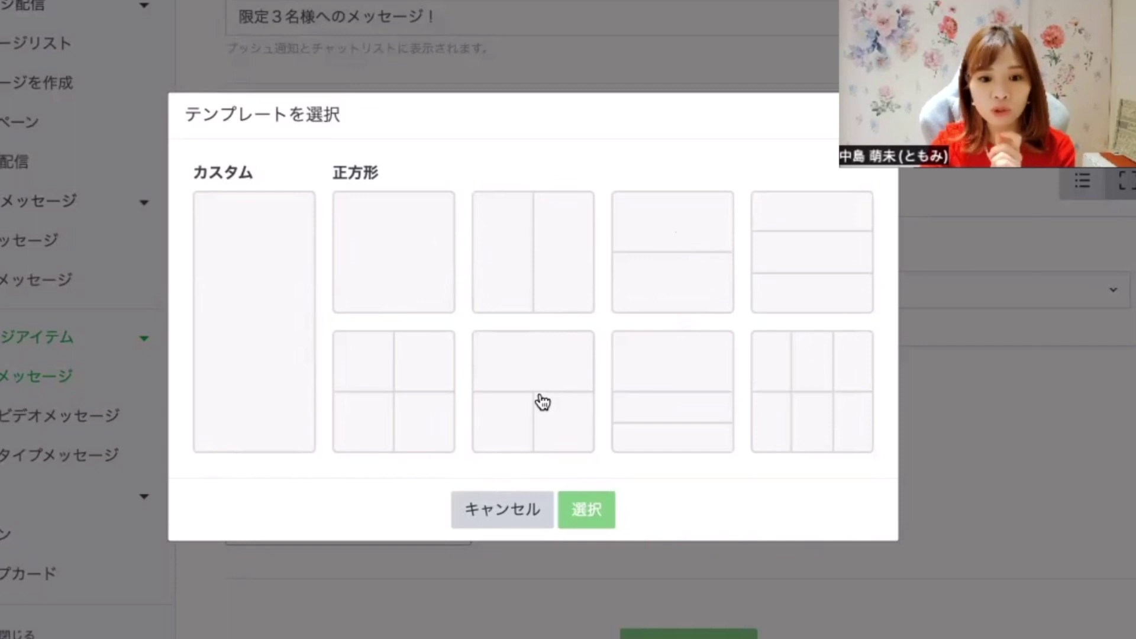
pyautogui.click(380, 242)
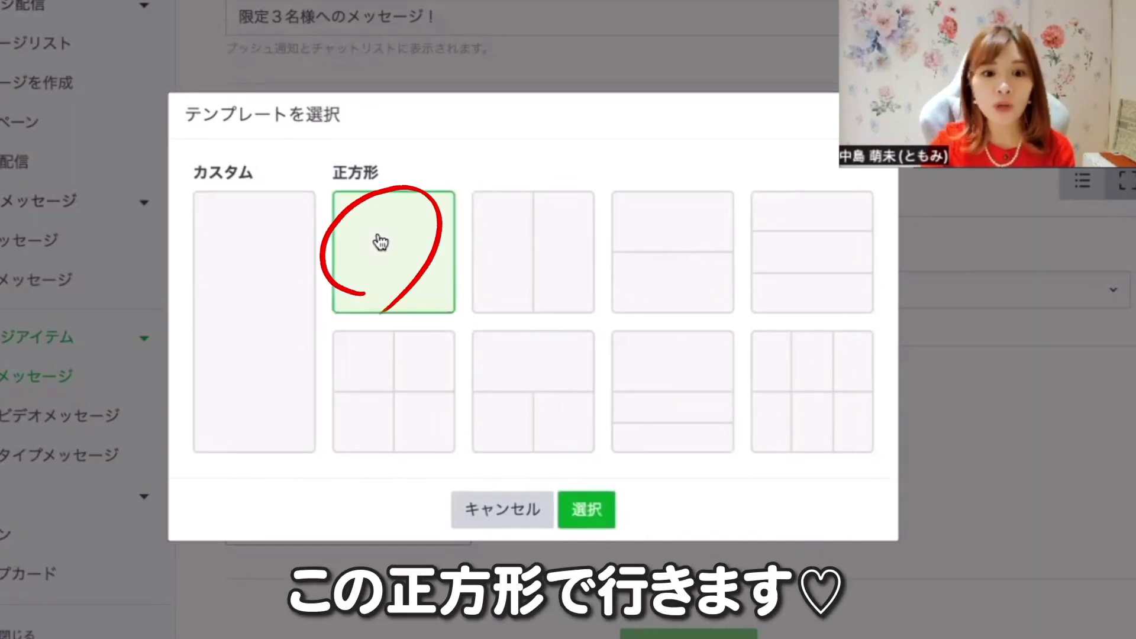
pyautogui.click(587, 520)
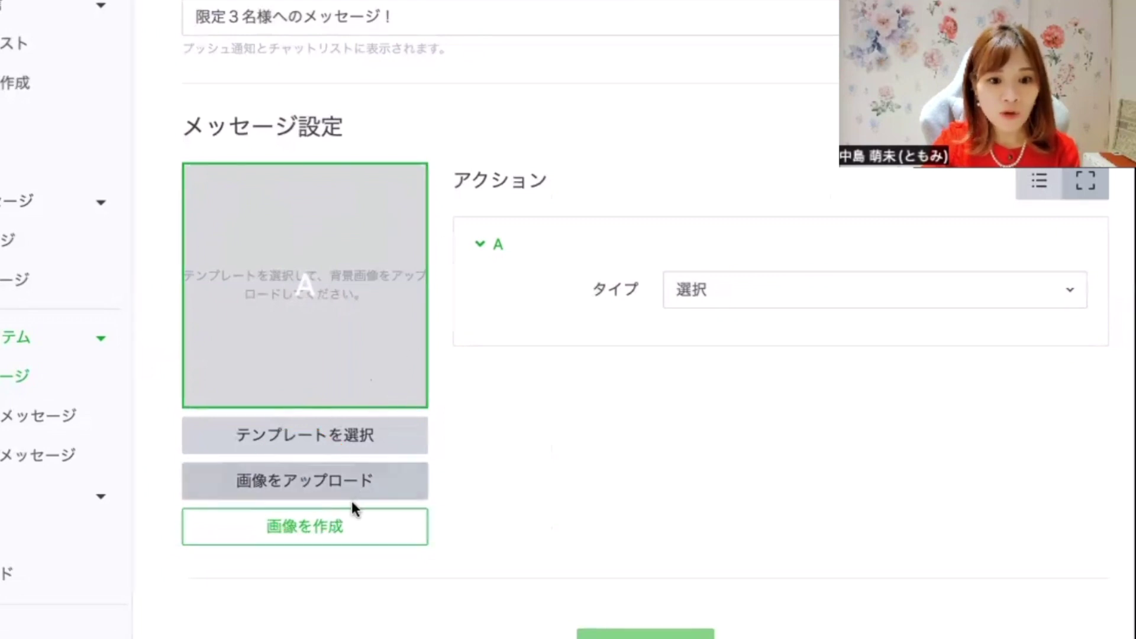
# Try to upload a square image from the computer as the rich message's background.
pyautogui.click(357, 480)
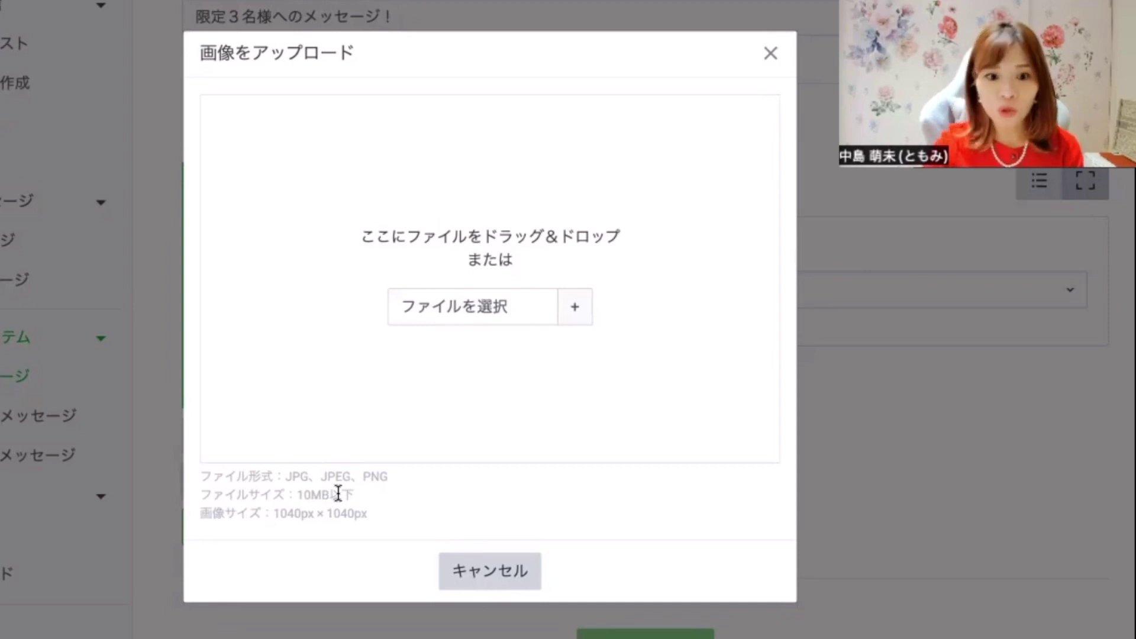
pyautogui.click(771, 53)
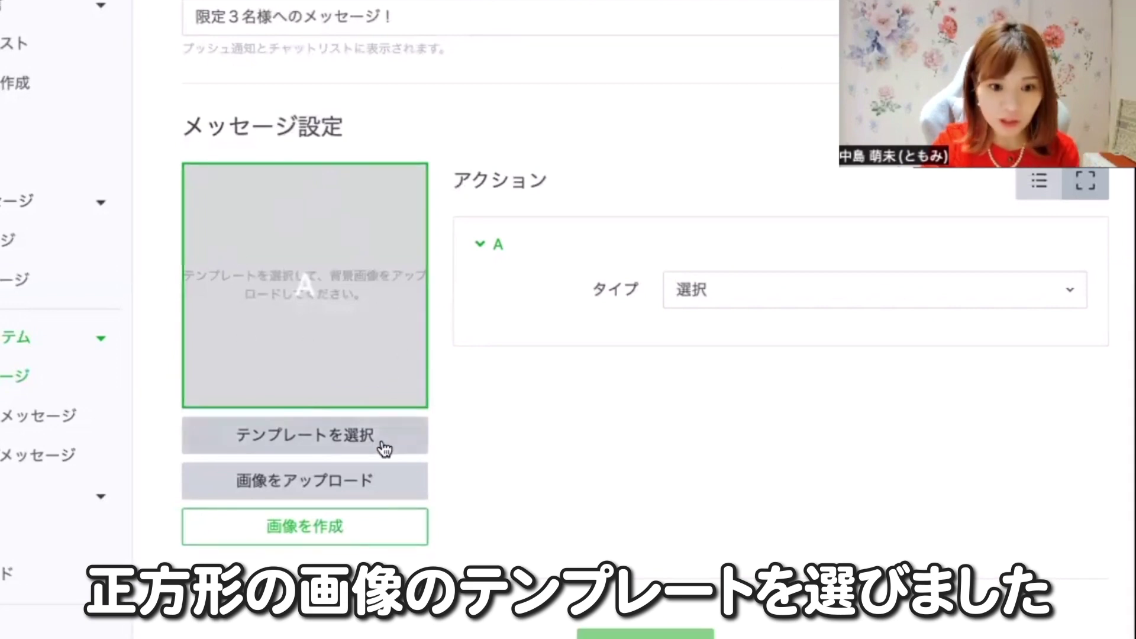
pyautogui.click(370, 485)
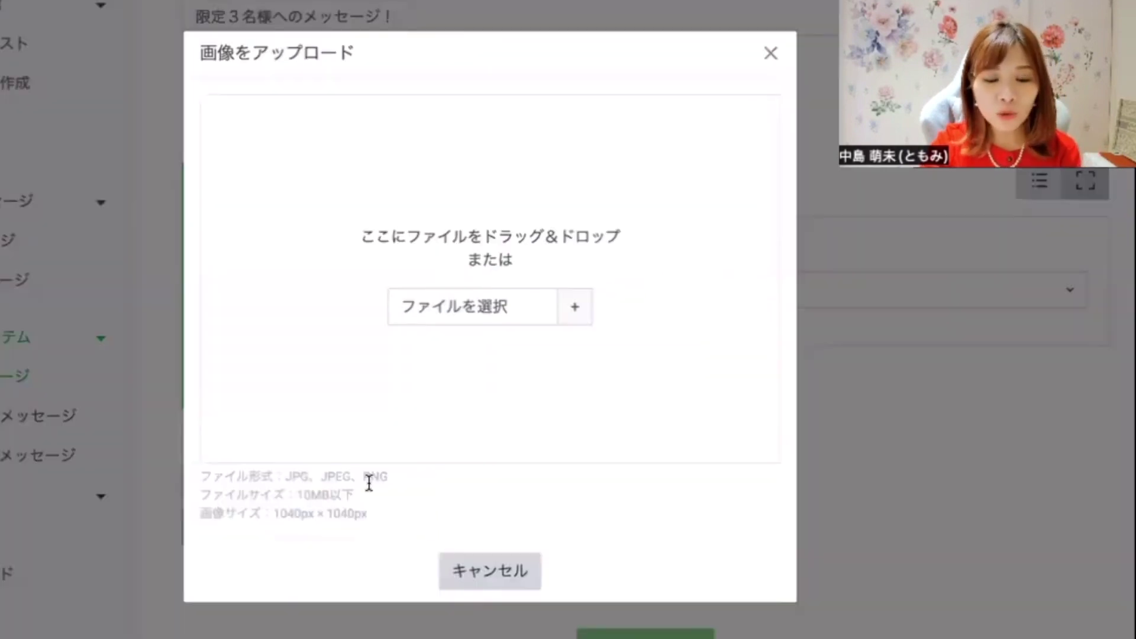
pyautogui.click(575, 311)
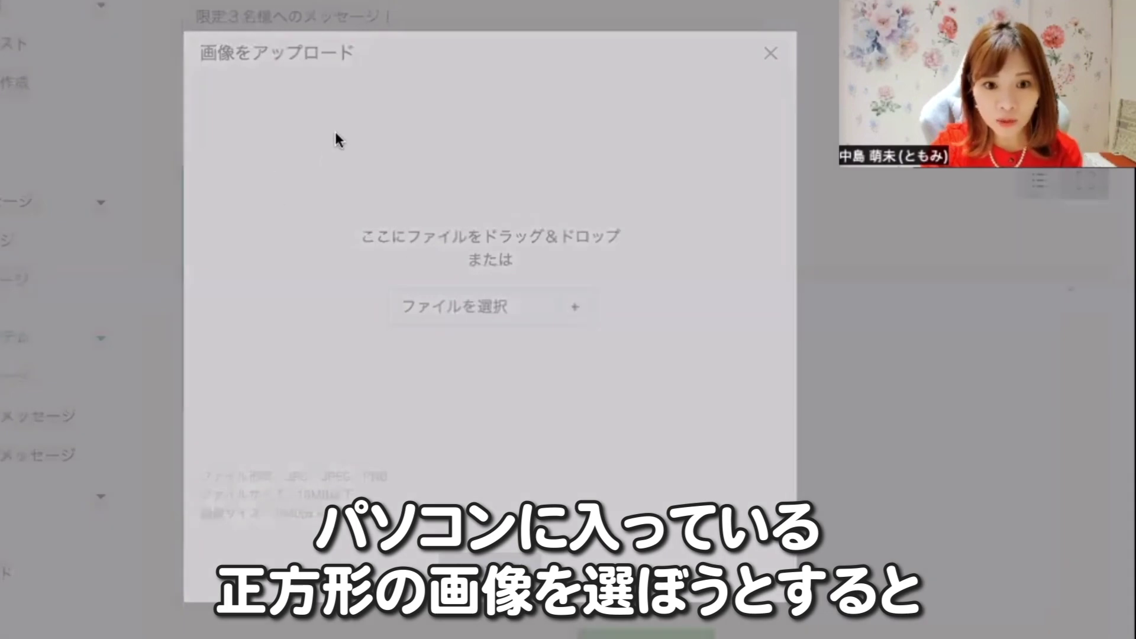
pyautogui.press('Return')
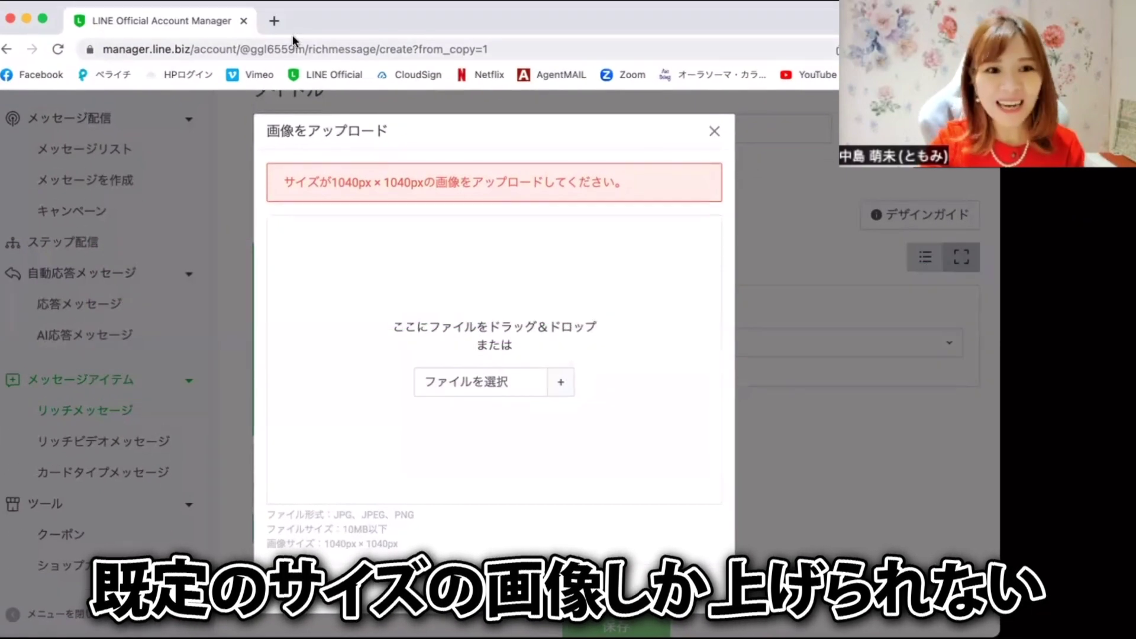
# Search Google for 画像 サイズ変更 in a new browser tab.
pyautogui.click(274, 21)
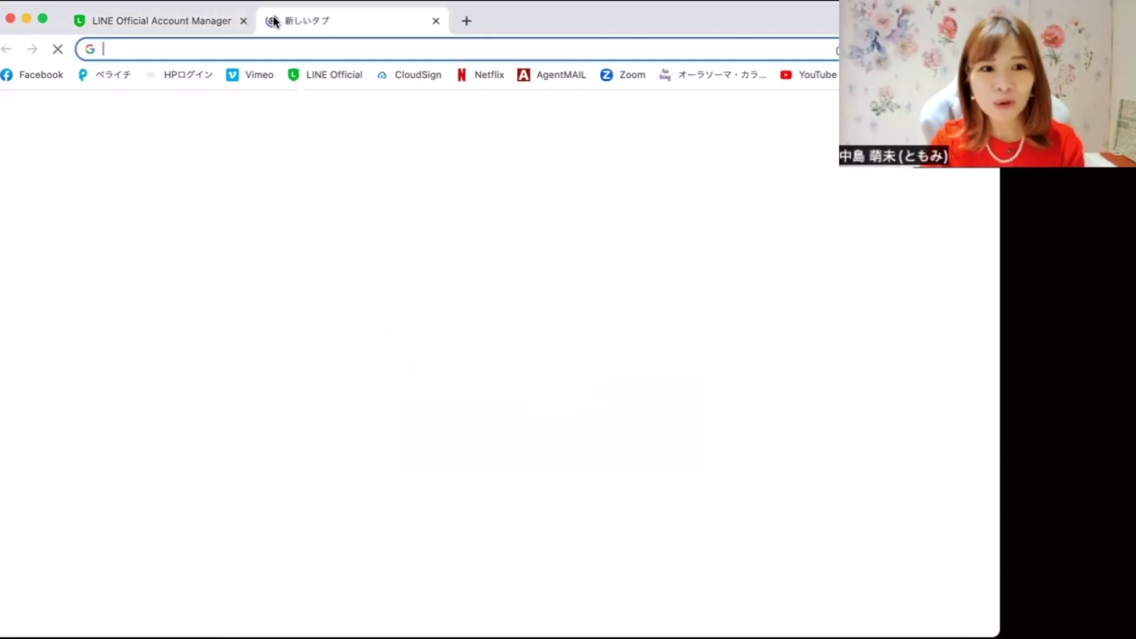
pyautogui.click(281, 48)
pyautogui.write('画像 ')
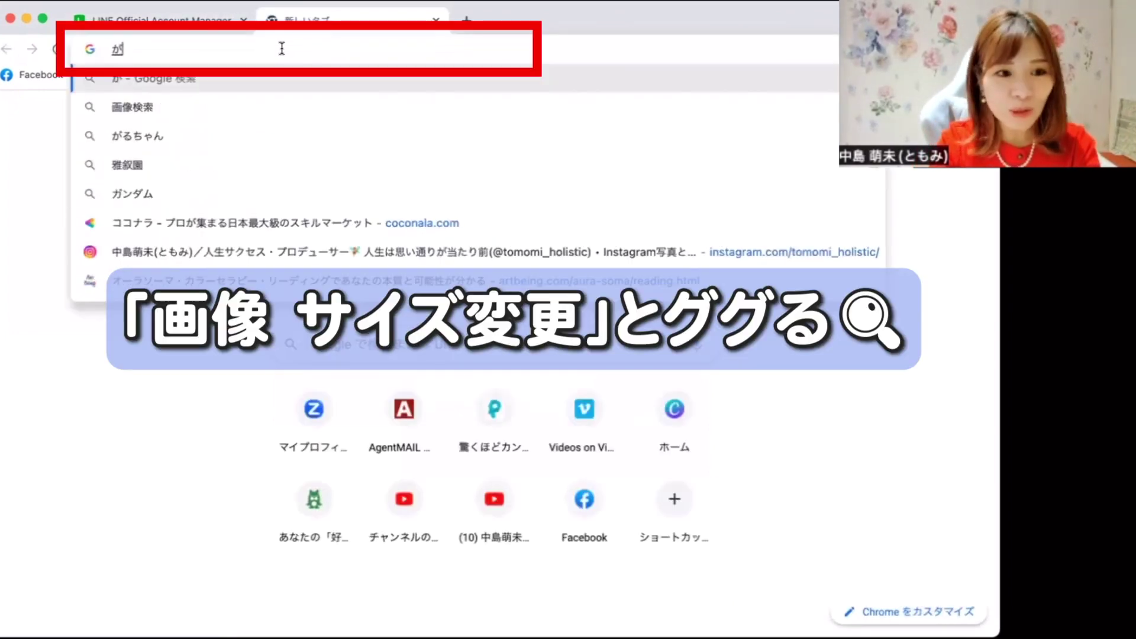
pyautogui.write('サイズ')
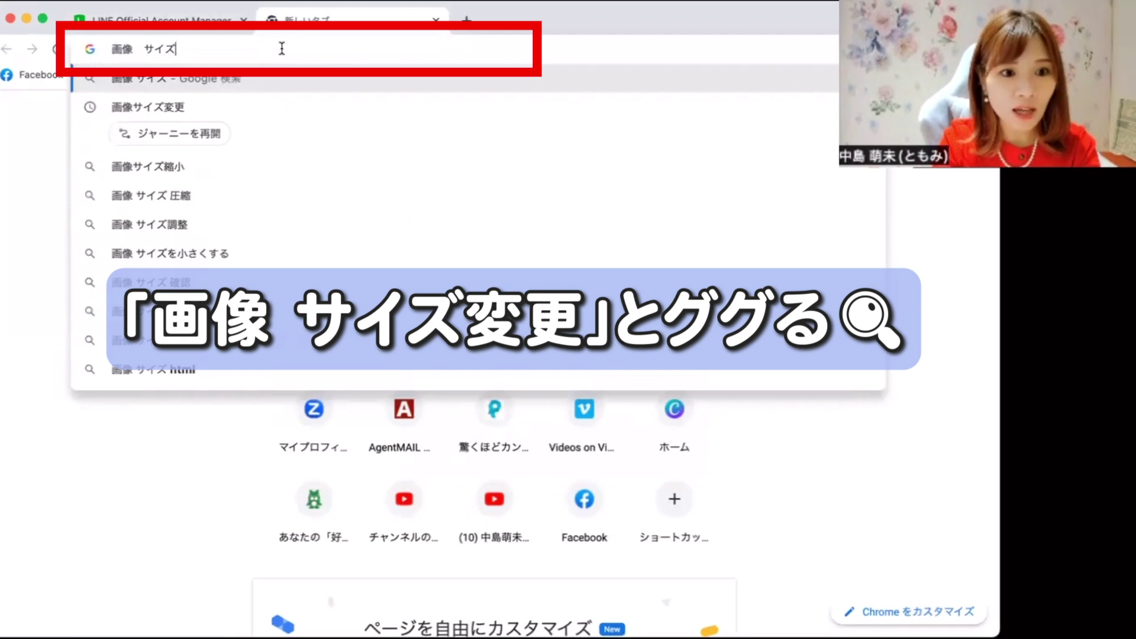
pyautogui.write('へん')
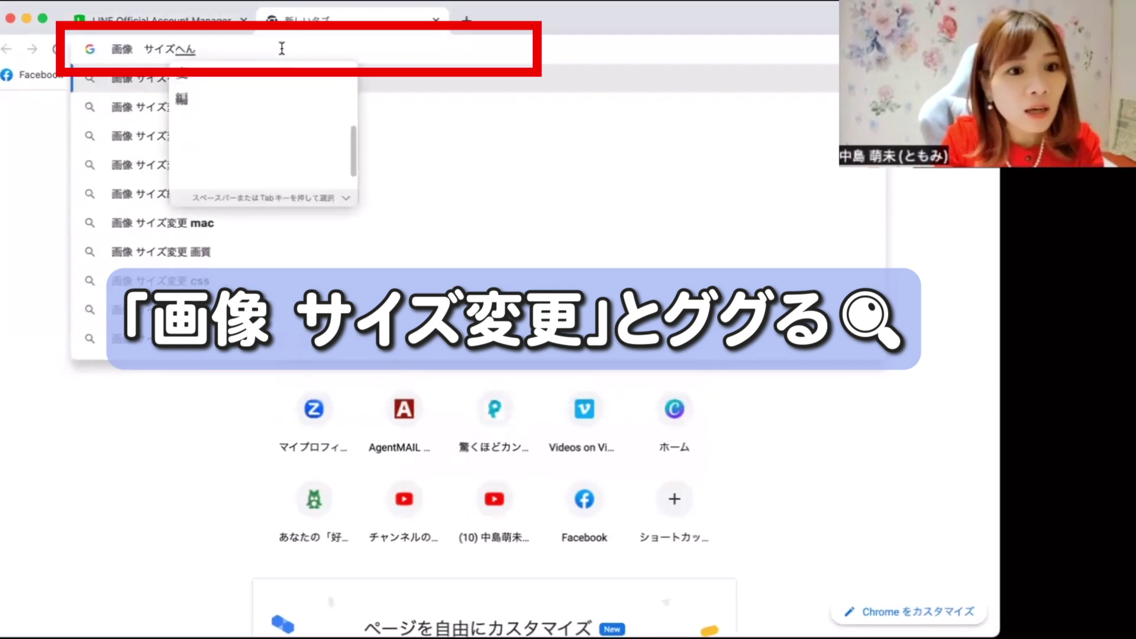
pyautogui.press('space')
pyautogui.press('Return')
pyautogui.press('Return')
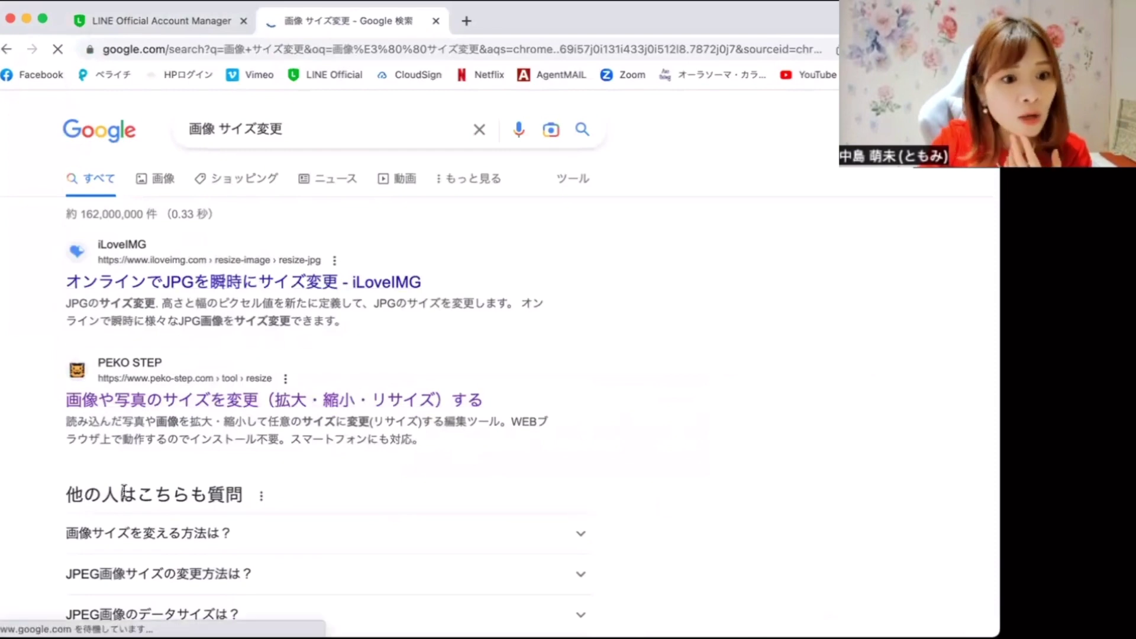
# Look through the search results and open the PEKO STEP image resizing tool.
pyautogui.scroll(-2, 123, 490)
pyautogui.scroll(-5, 124, 491)
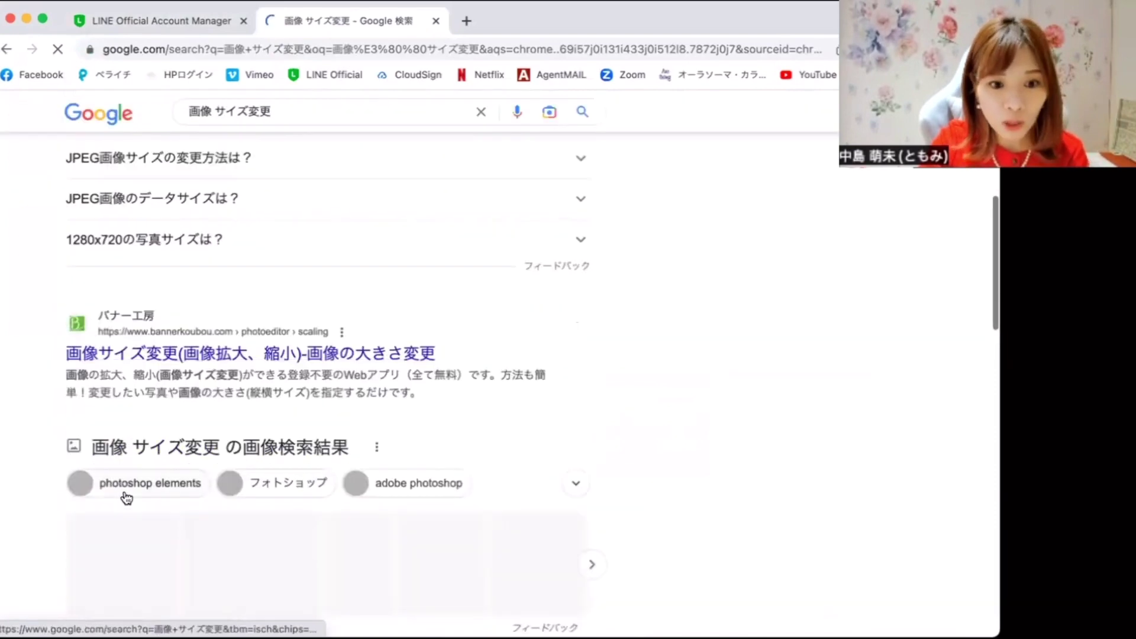
pyautogui.scroll(-2, 126, 496)
pyautogui.scroll(7, 123, 490)
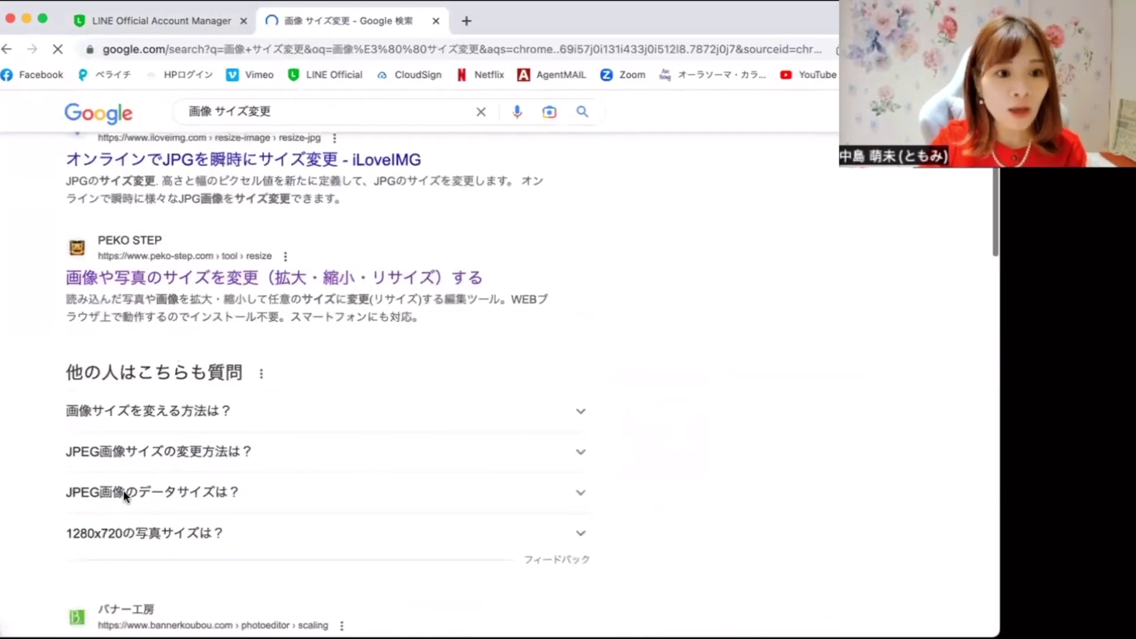
pyautogui.scroll(2, 124, 490)
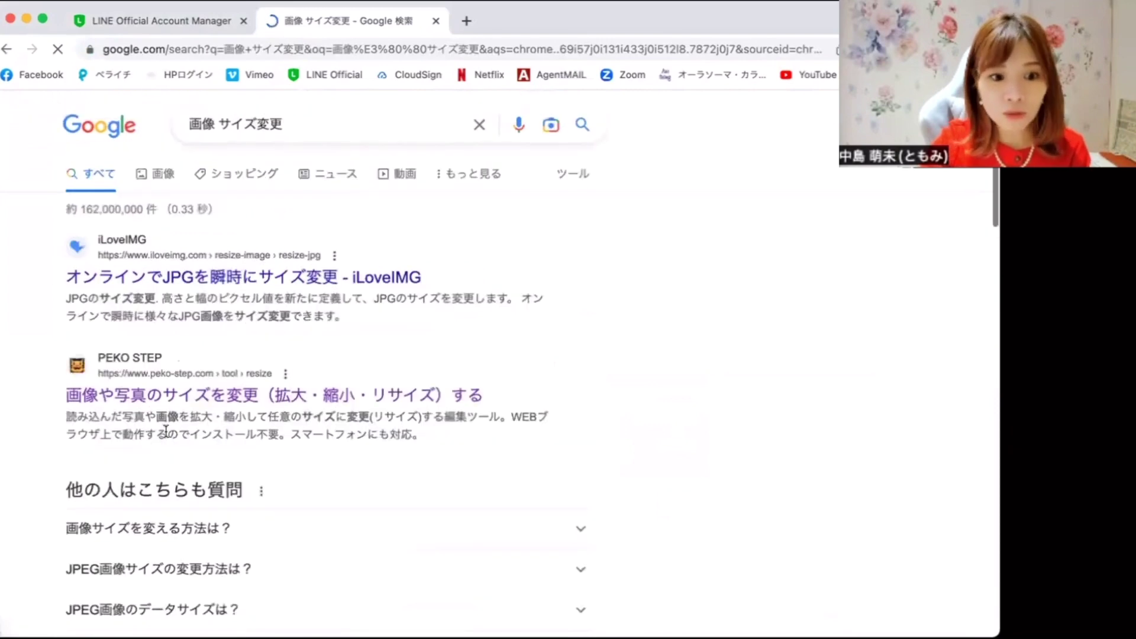
pyautogui.click(187, 398)
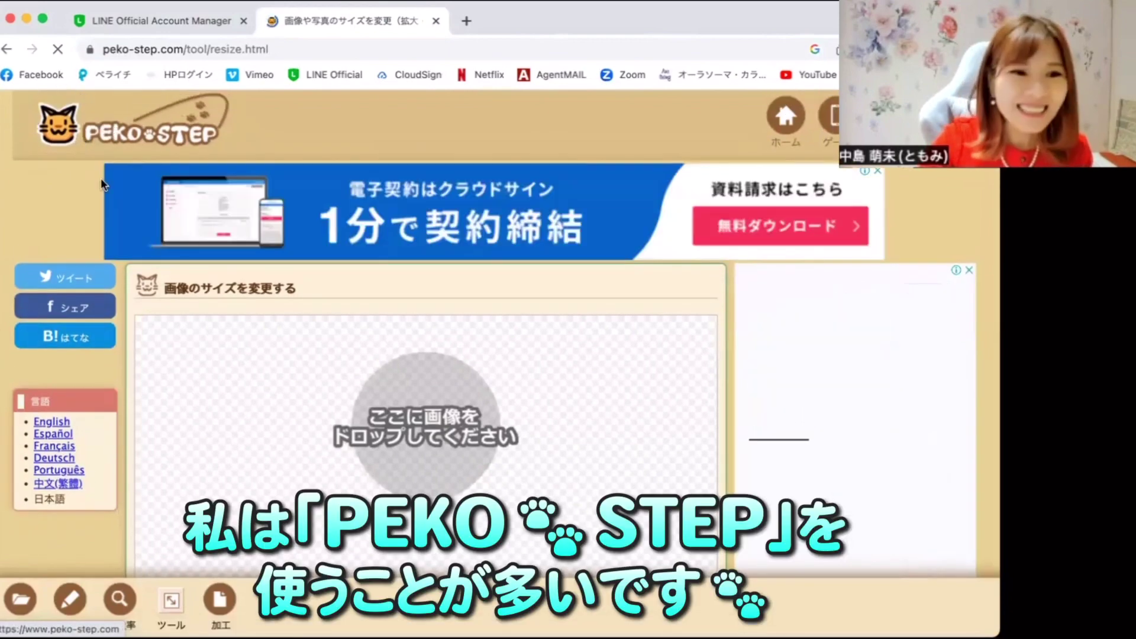
# Load the image file from the computer into the PEKO STEP resizing tool.
pyautogui.scroll(-3, 355, 344)
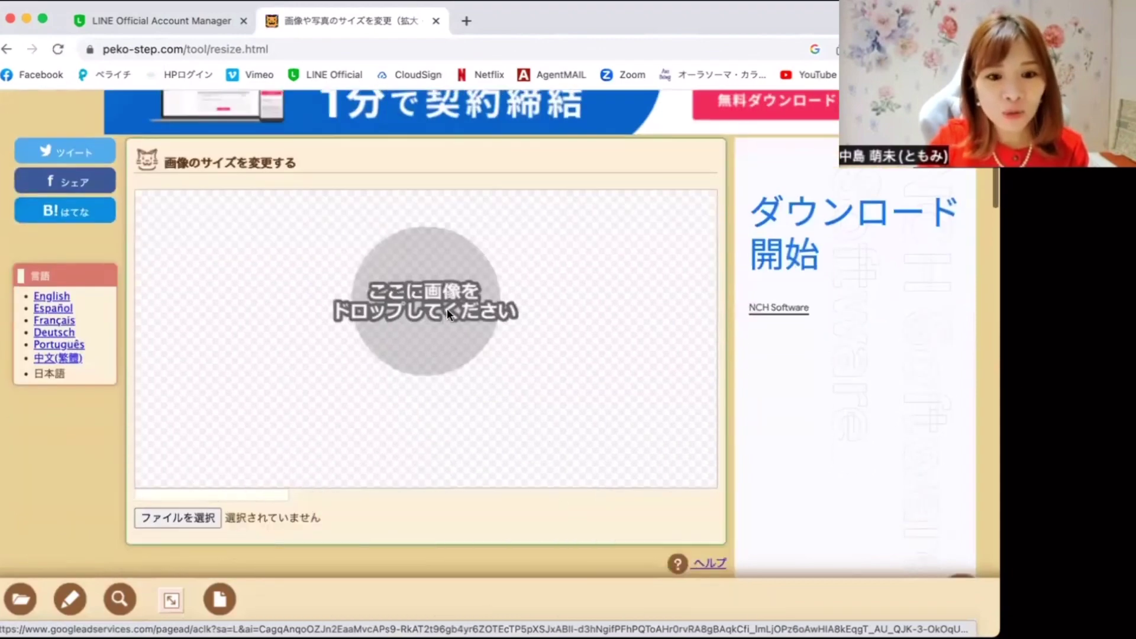
pyautogui.click(183, 518)
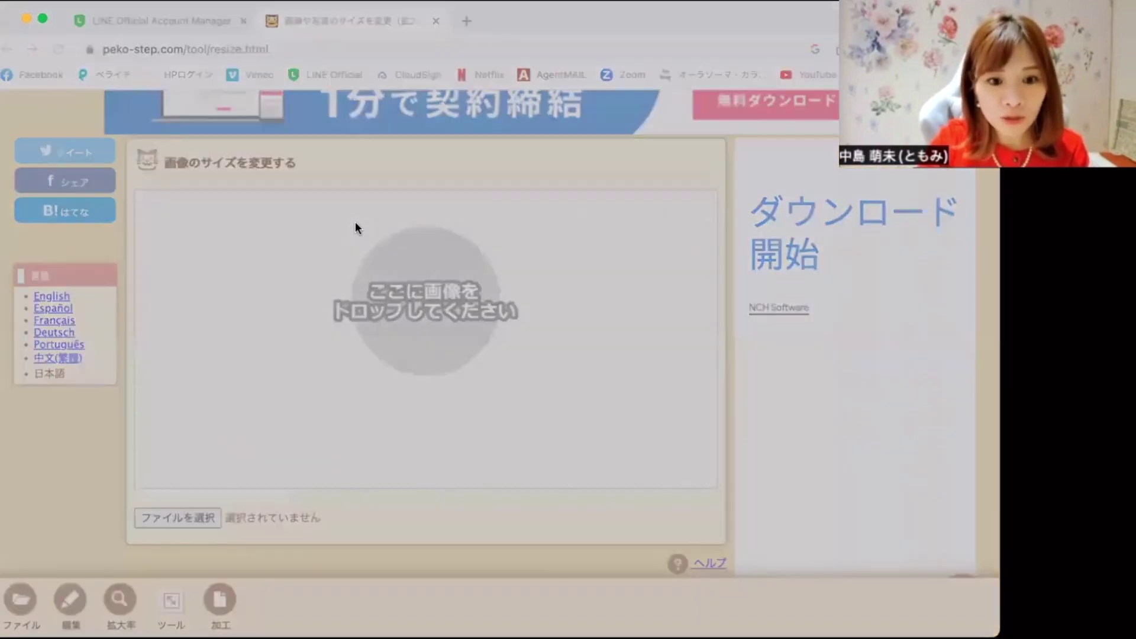
pyautogui.doubleClick(355, 221)
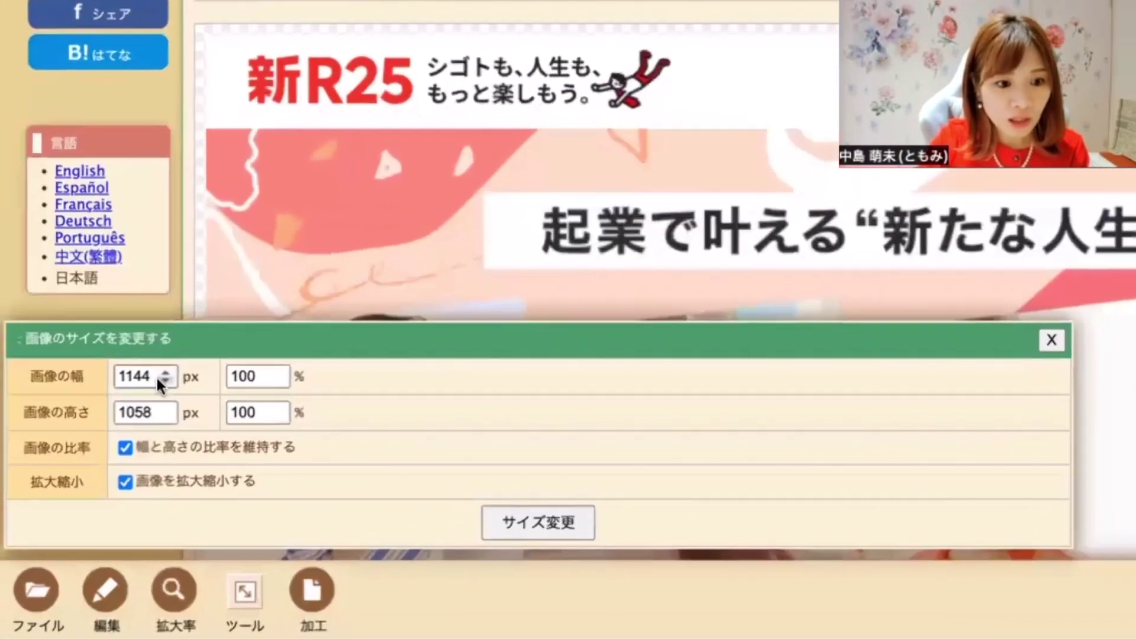
# Set the image width to 1040 px in the resize settings.
pyautogui.click(114, 448)
pyautogui.click(115, 447)
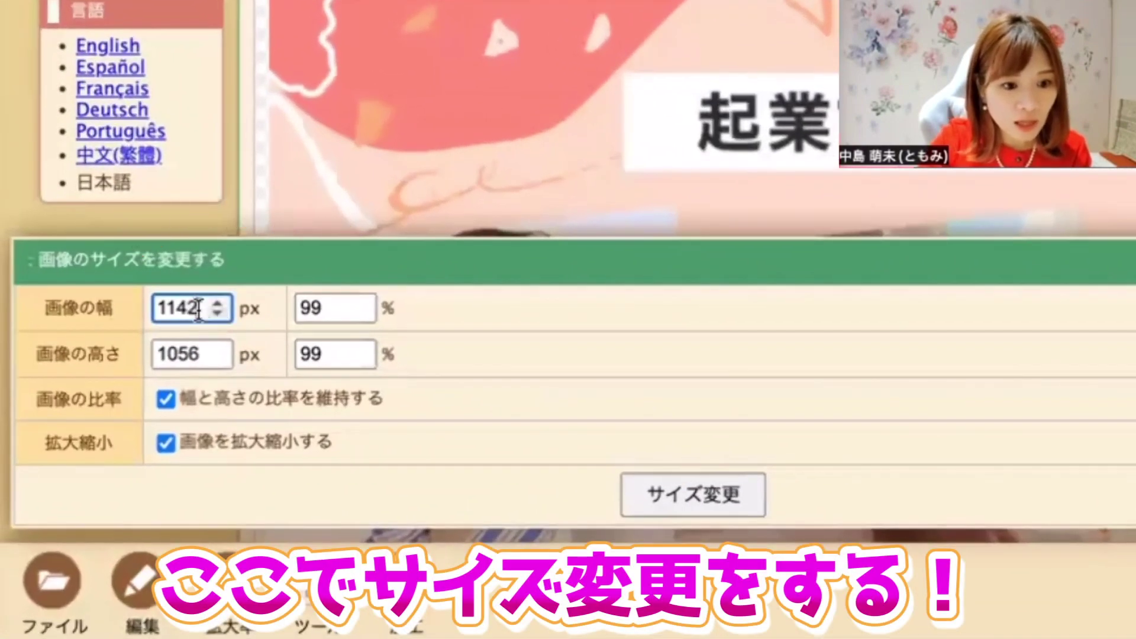
pyautogui.press('BackSpace')
pyautogui.press('BackSpace')
pyautogui.press('BackSpace')
pyautogui.press('BackSpace')
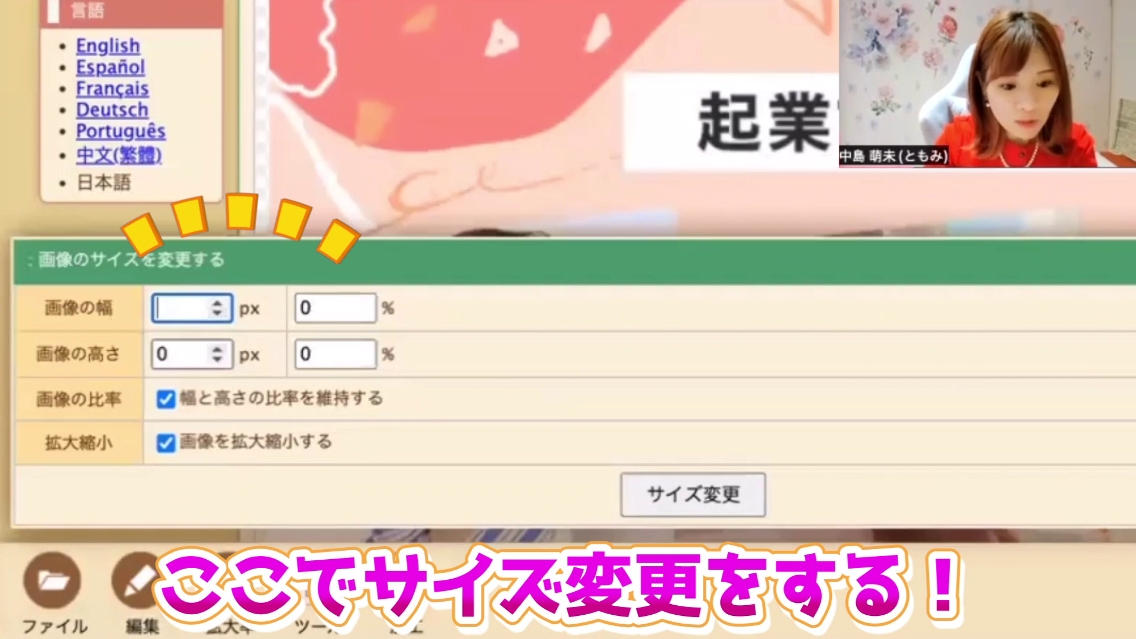
pyautogui.write('1040')
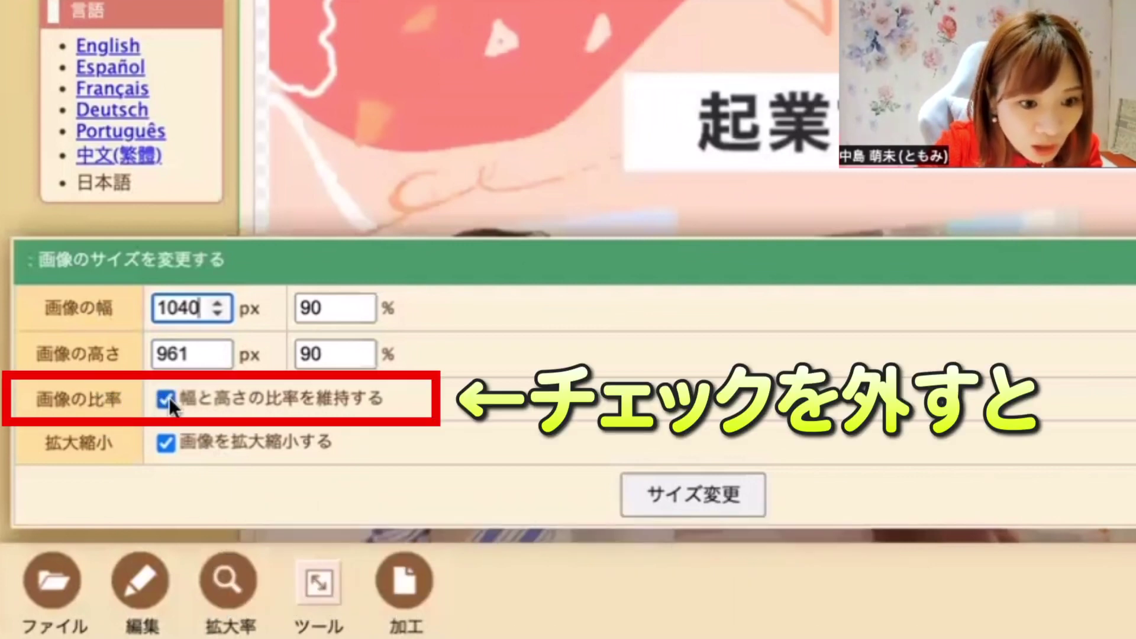
# Turn off keeping the width-to-height ratio, set the image height to 1040 px and apply the resize.
pyautogui.click(166, 398)
pyautogui.doubleClick(197, 354)
pyautogui.press('BackSpace')
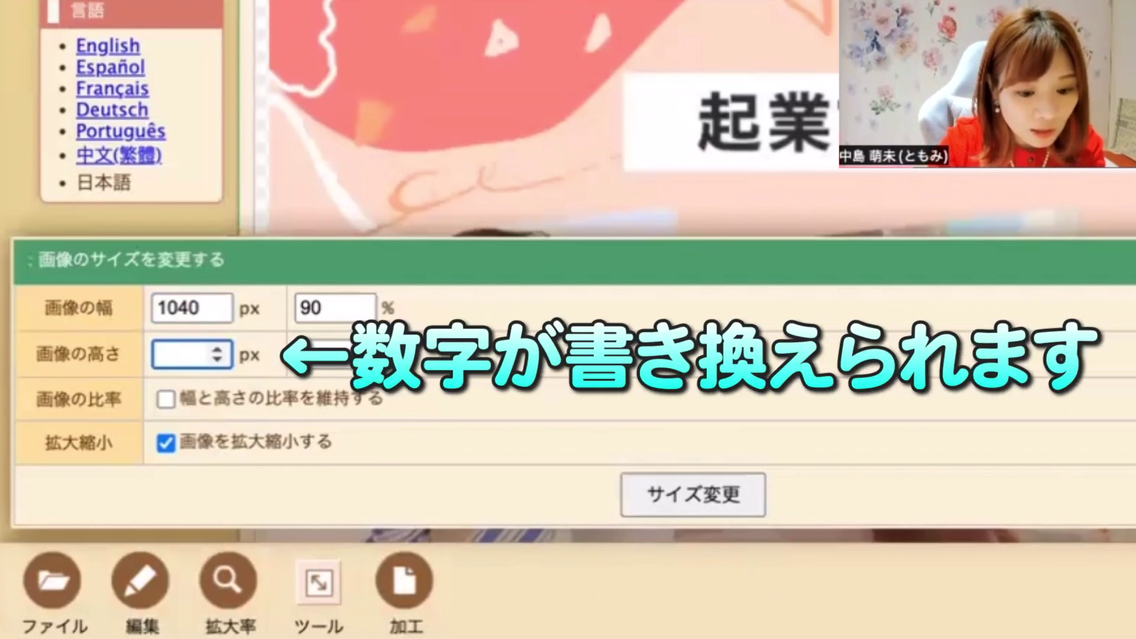
pyautogui.write('1040')
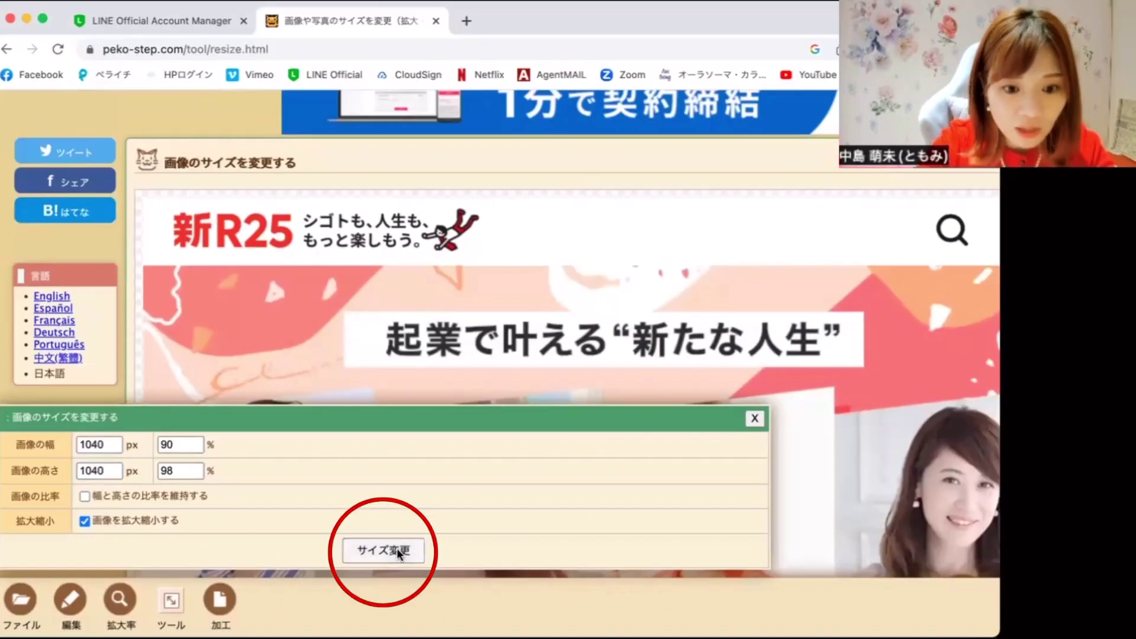
pyautogui.click(396, 547)
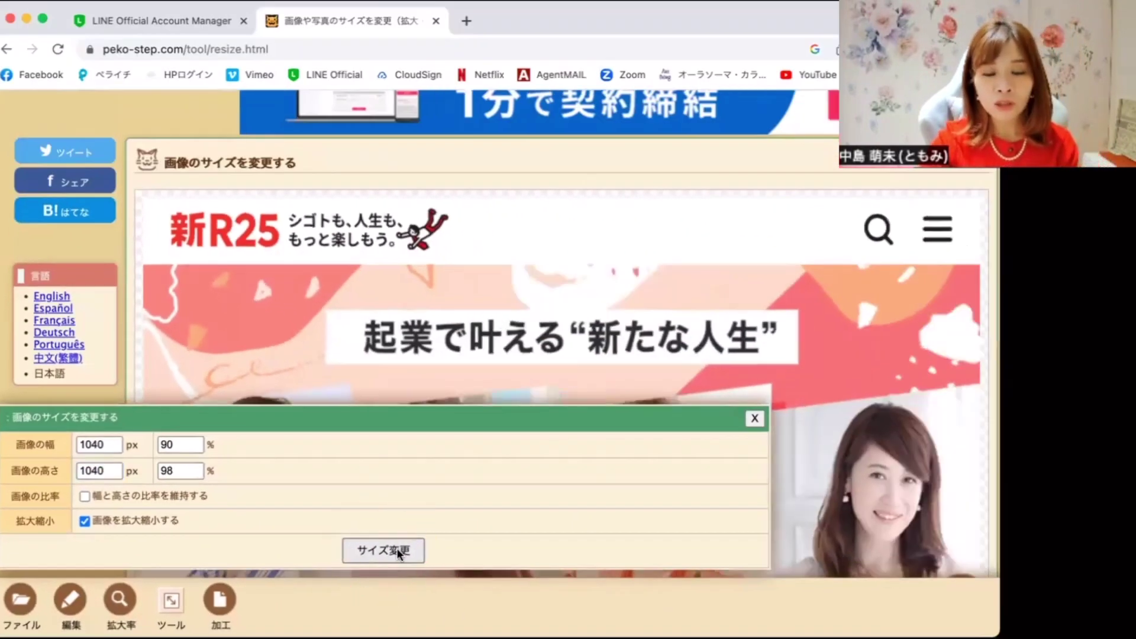
# Check the resized image's dimensions below it and save the image to the computer as ダウンロード.png.
pyautogui.scroll(-7, 755, 419)
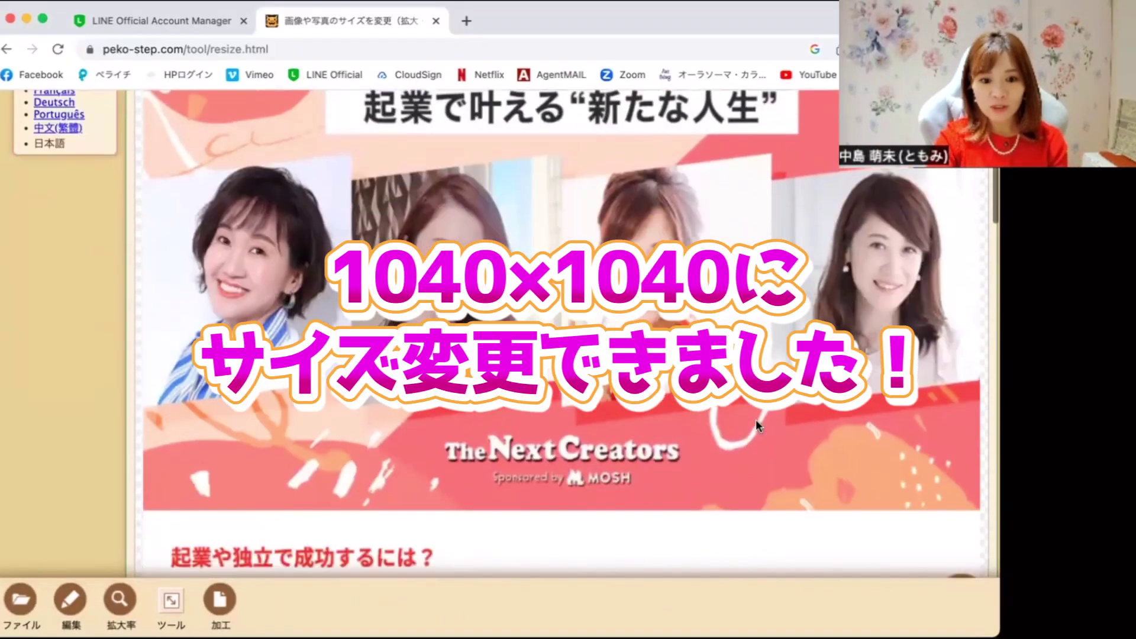
pyautogui.scroll(-4, 757, 426)
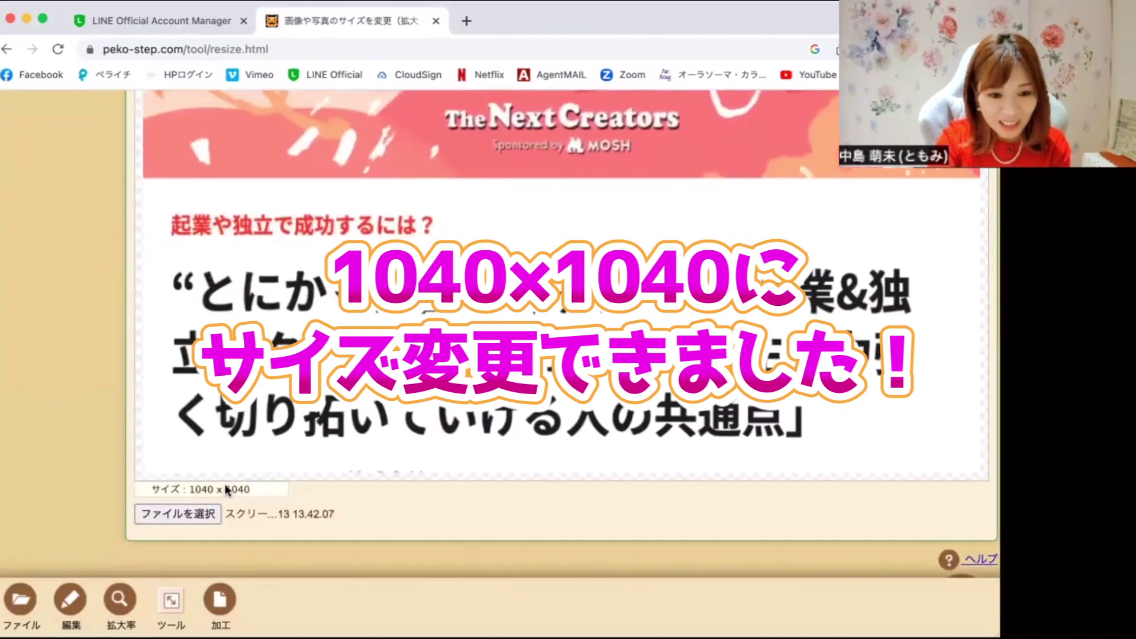
pyautogui.rightClick(341, 337)
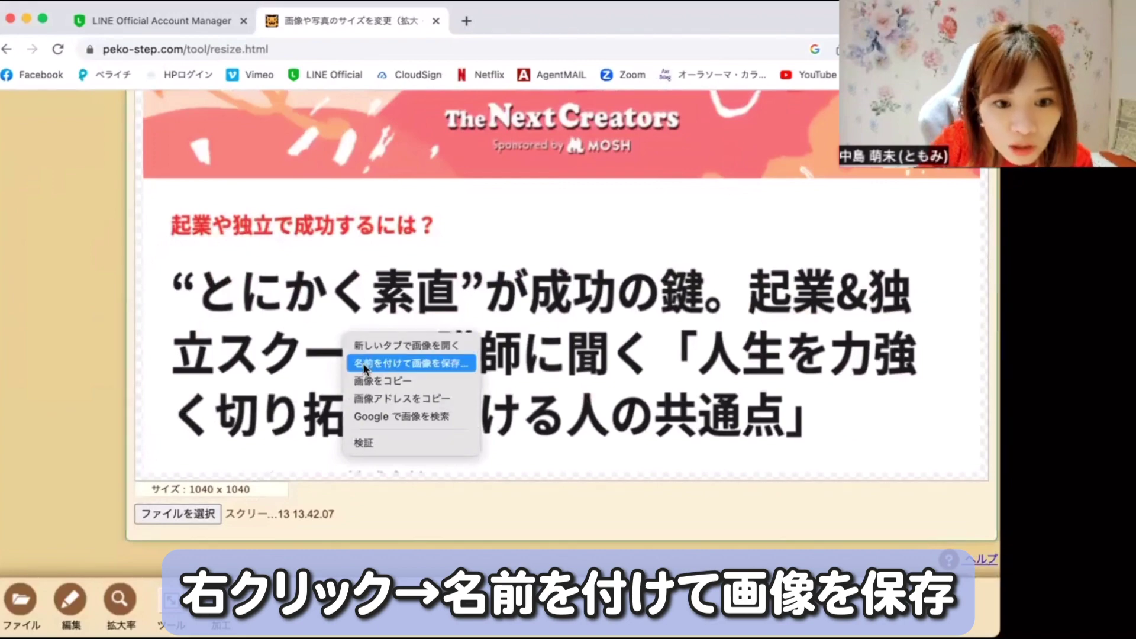
pyautogui.click(360, 357)
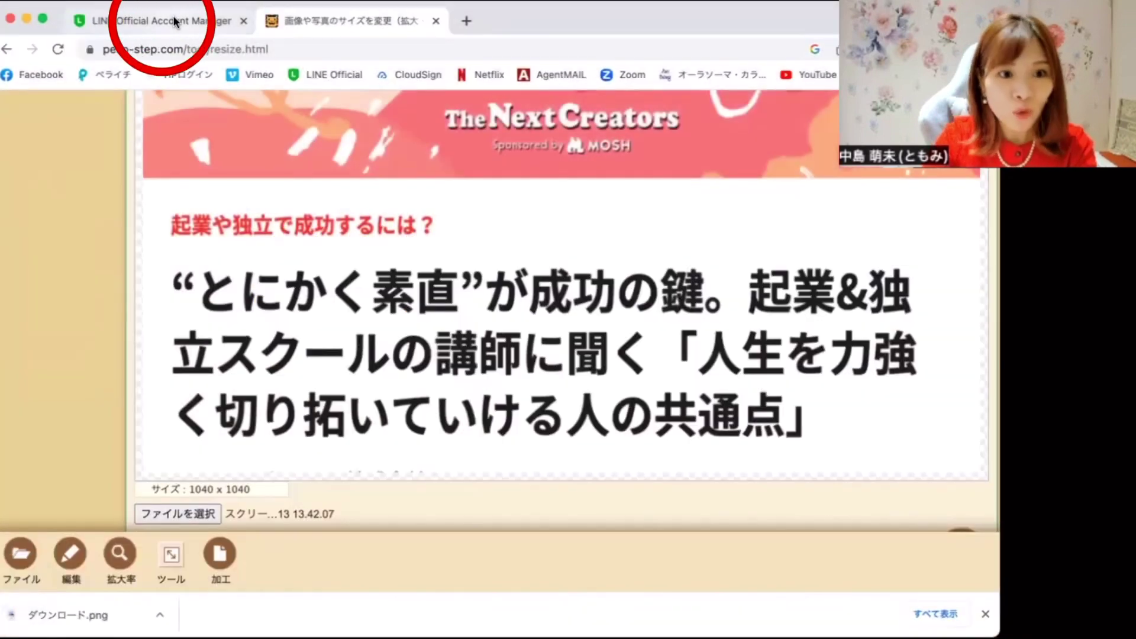
# Return to LINE Official Account Manager and upload the resized image as the rich message's background.
pyautogui.click(173, 15)
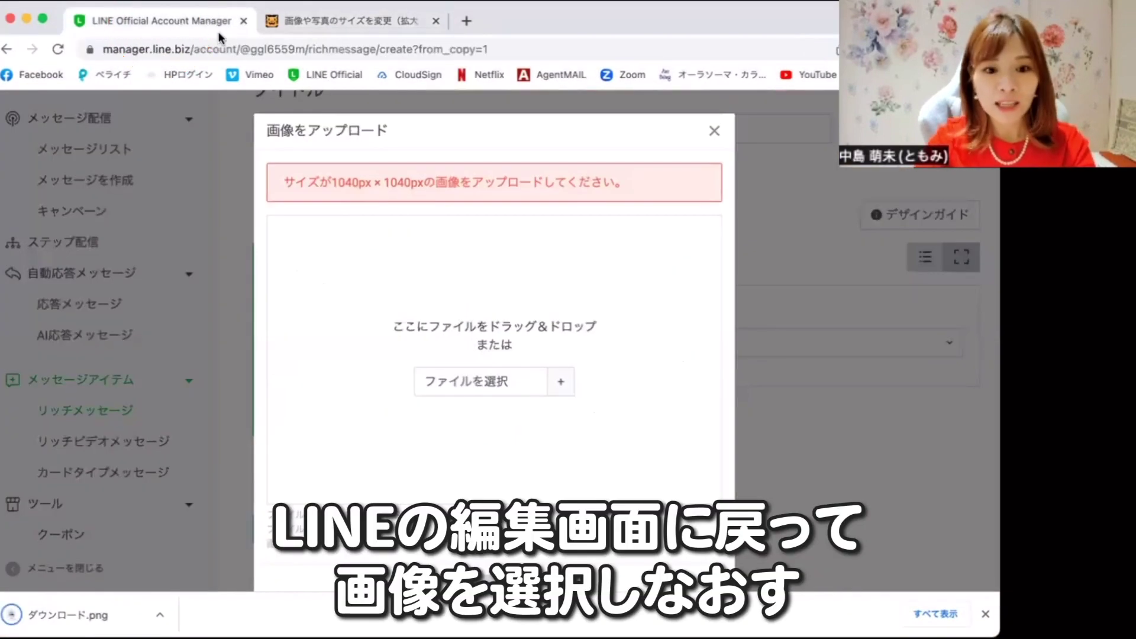
pyautogui.click(562, 381)
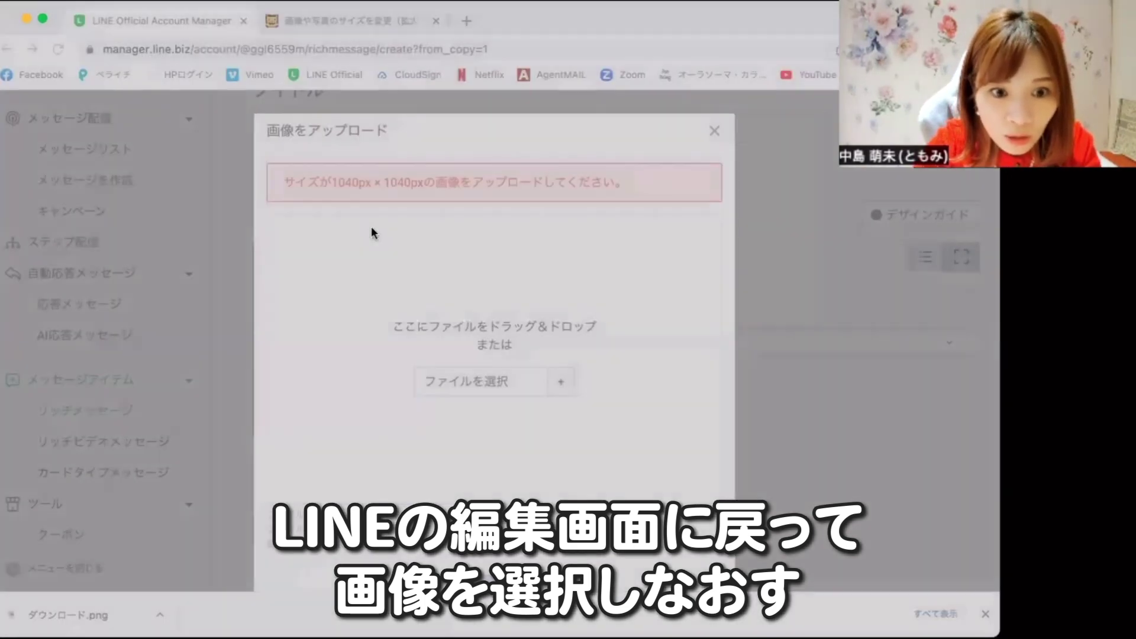
pyautogui.press('Return')
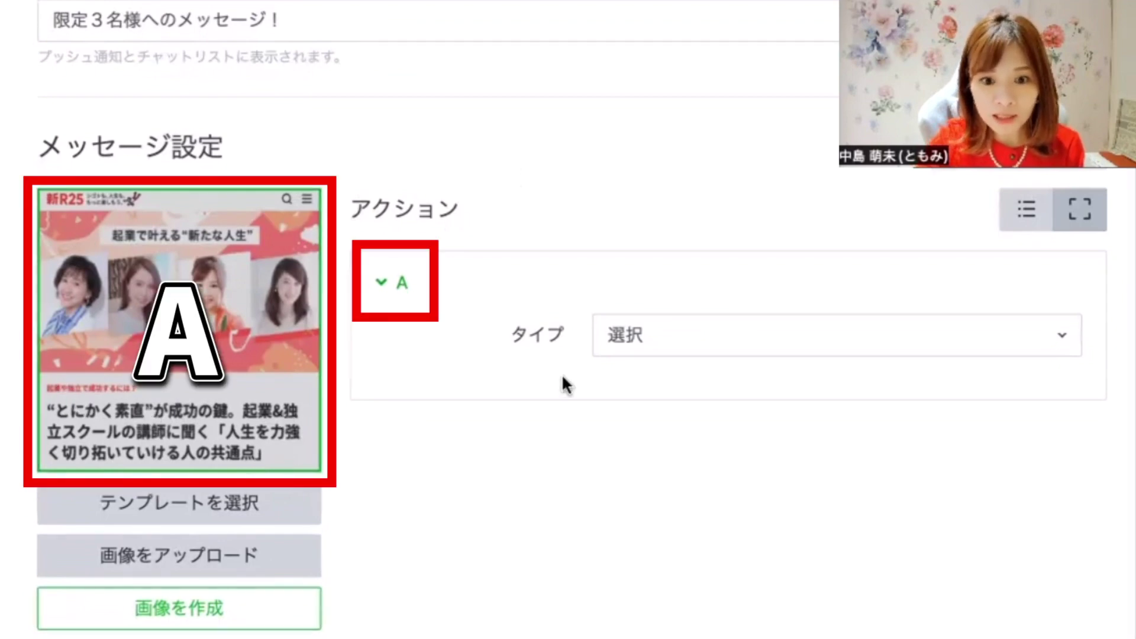
pyautogui.click(681, 336)
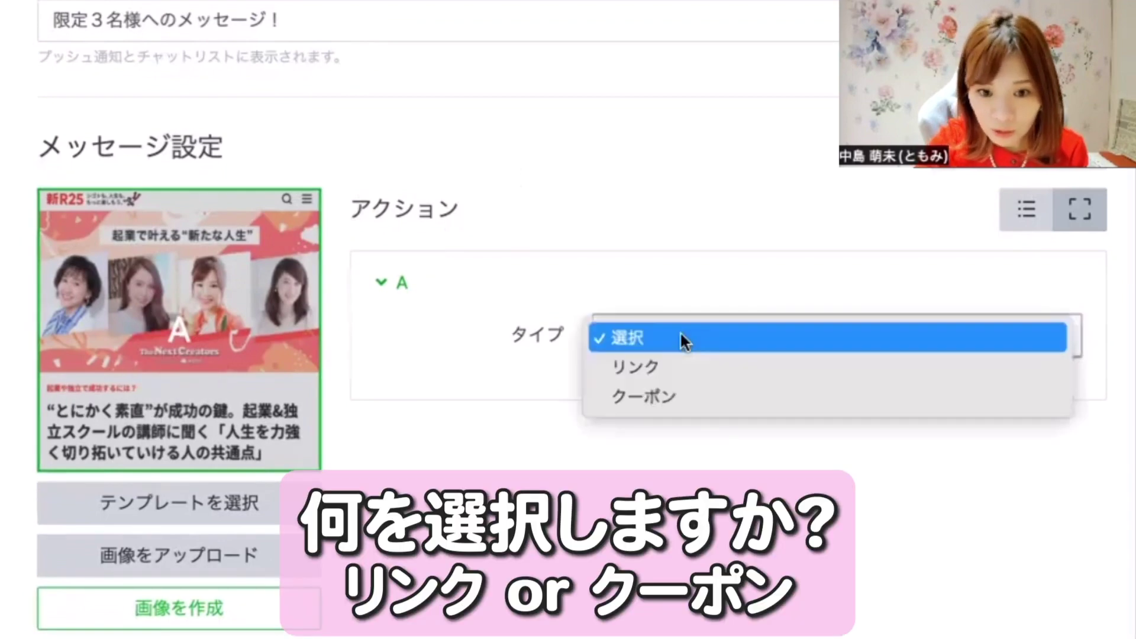
pyautogui.click(662, 369)
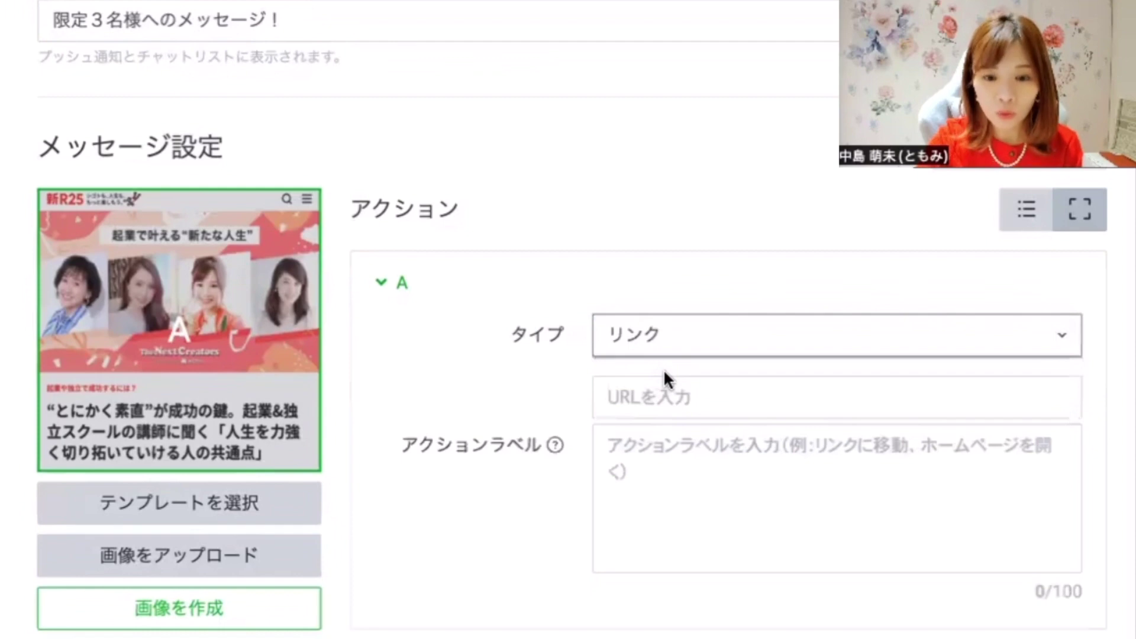
pyautogui.click(672, 386)
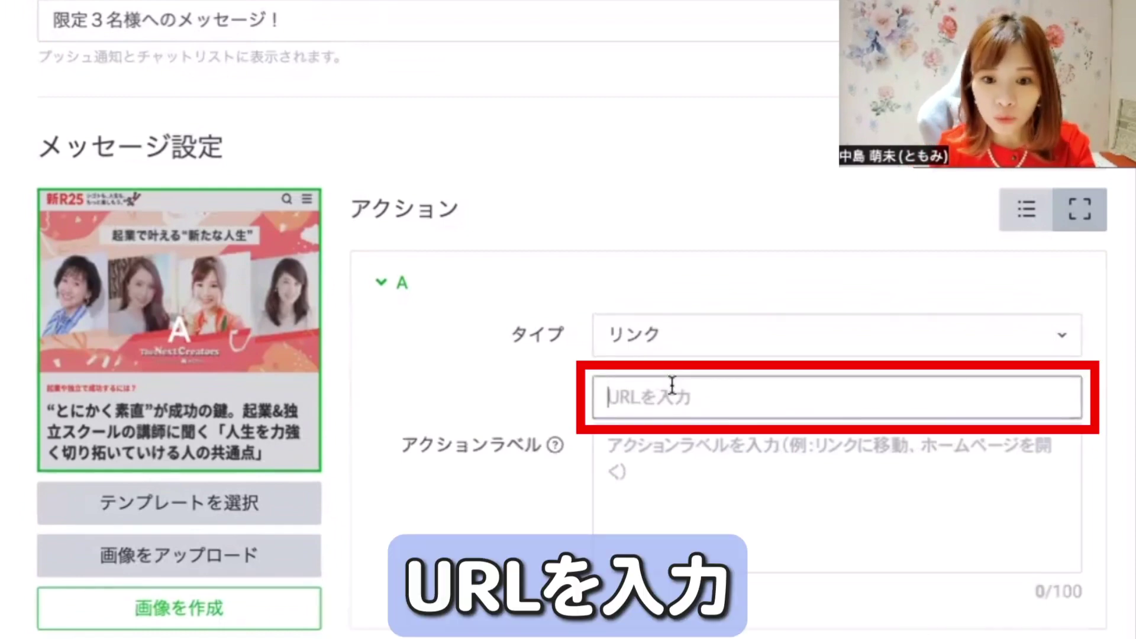
pyautogui.hotkey('ctrl', 'v')
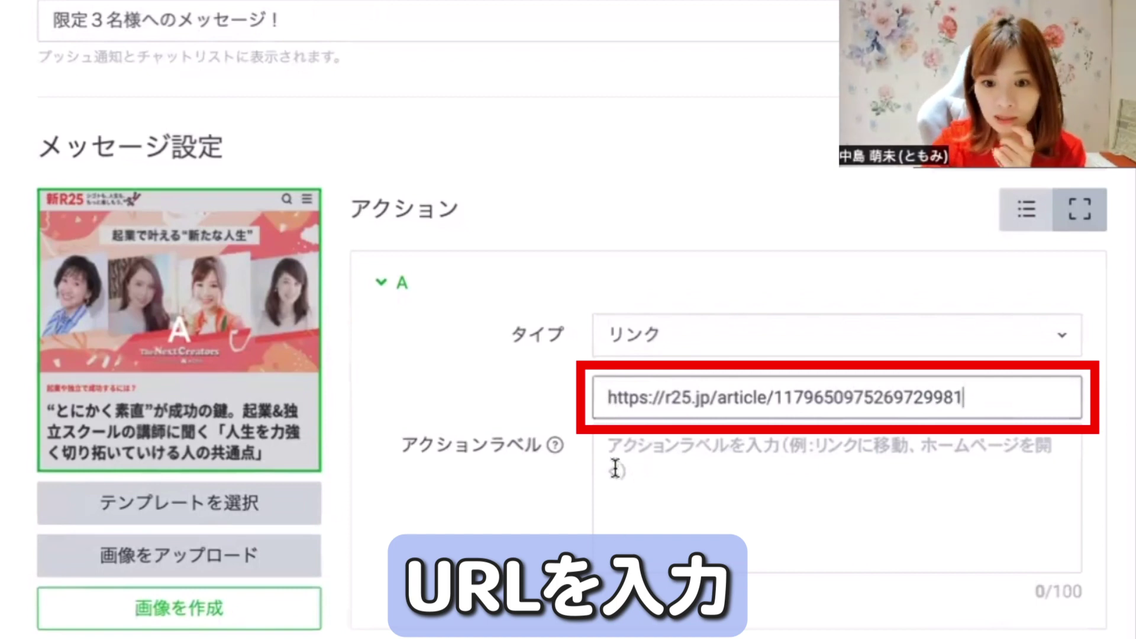
# Enter インタビュー記事を見てみる as the action label and save the rich message.
pyautogui.click(636, 468)
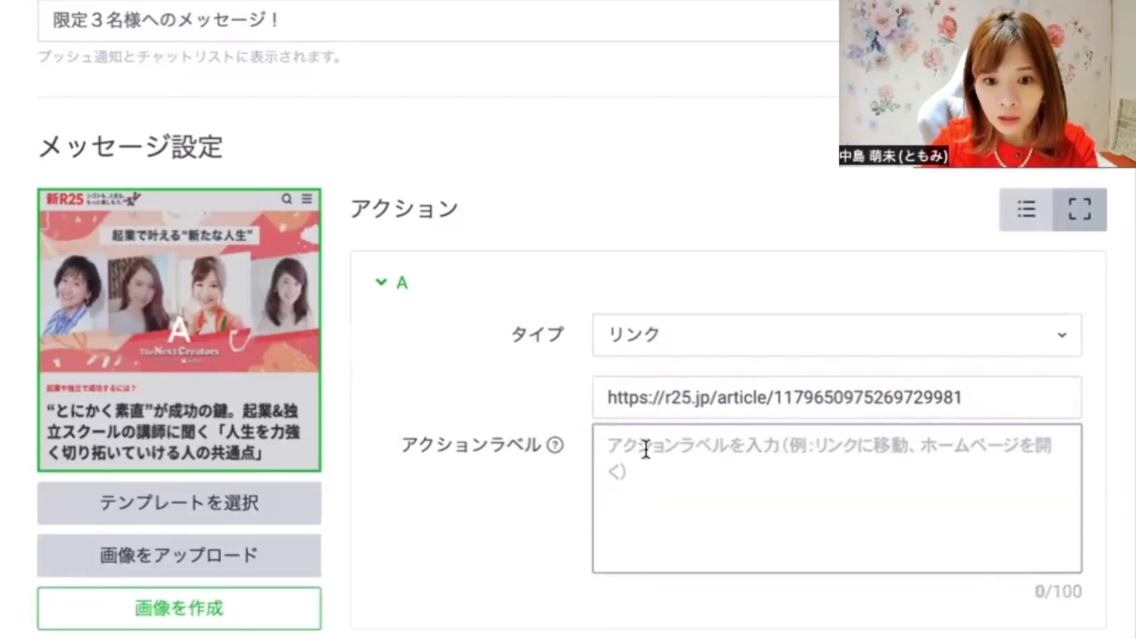
pyautogui.write('インタビュー')
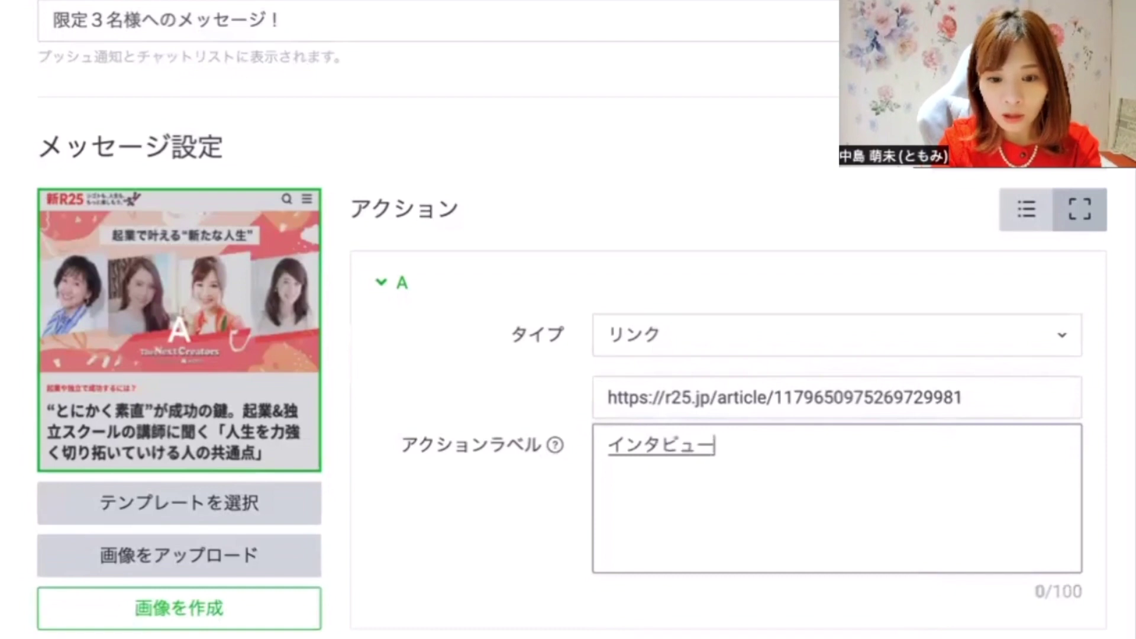
pyautogui.press('Return')
pyautogui.write('記事を')
pyautogui.press('Return')
pyautogui.write('見てみる')
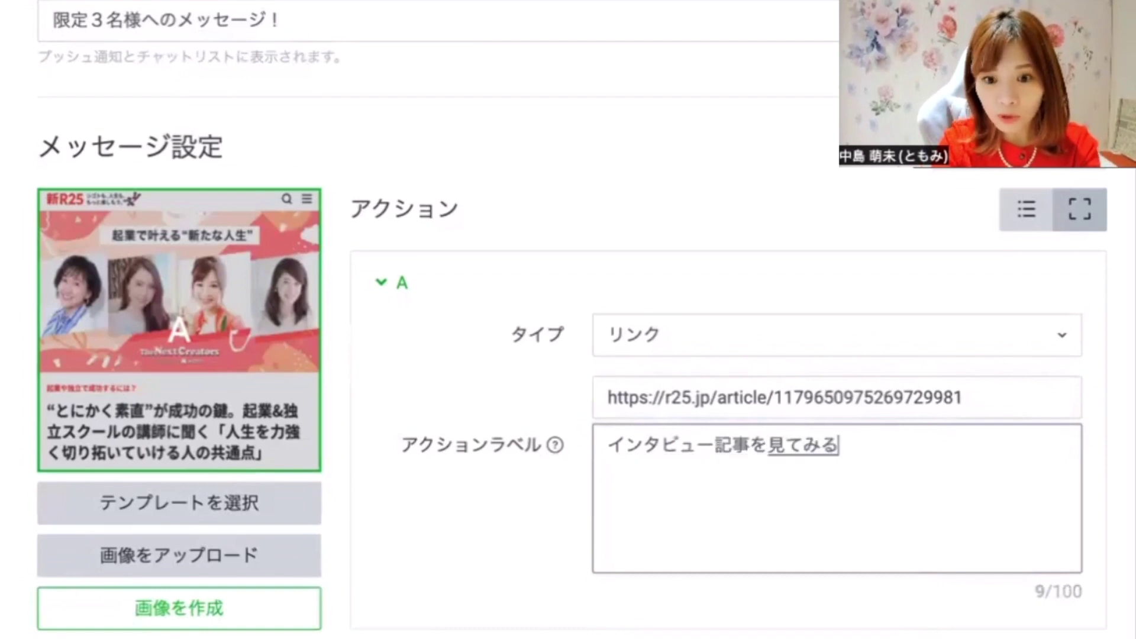
pyautogui.press('Return')
pyautogui.scroll(-3, 569, 542)
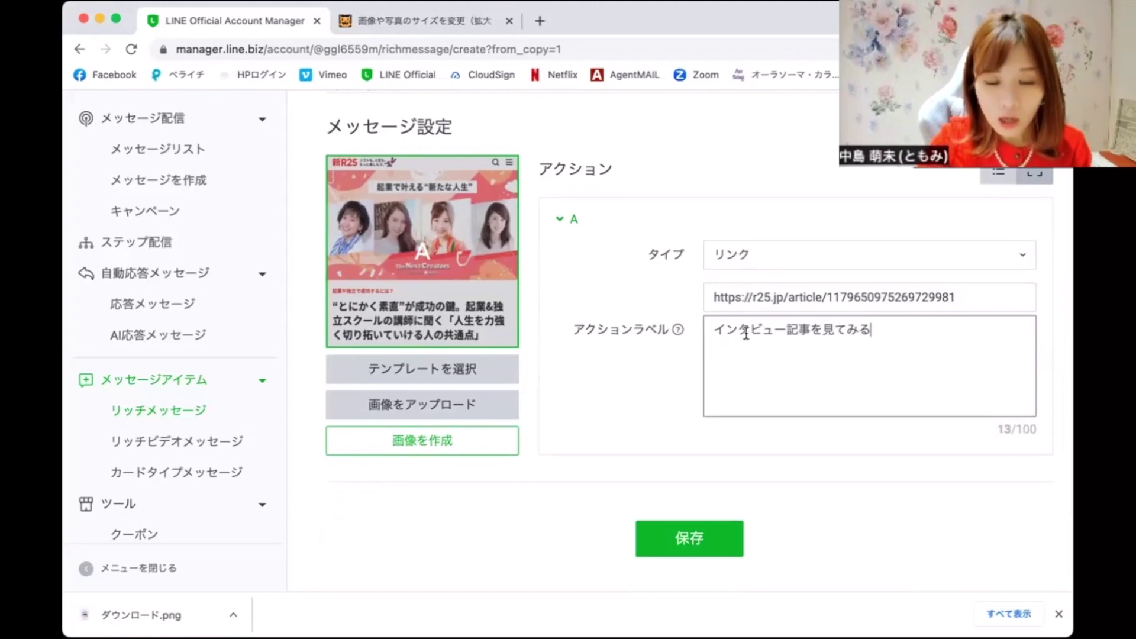
pyautogui.click(704, 539)
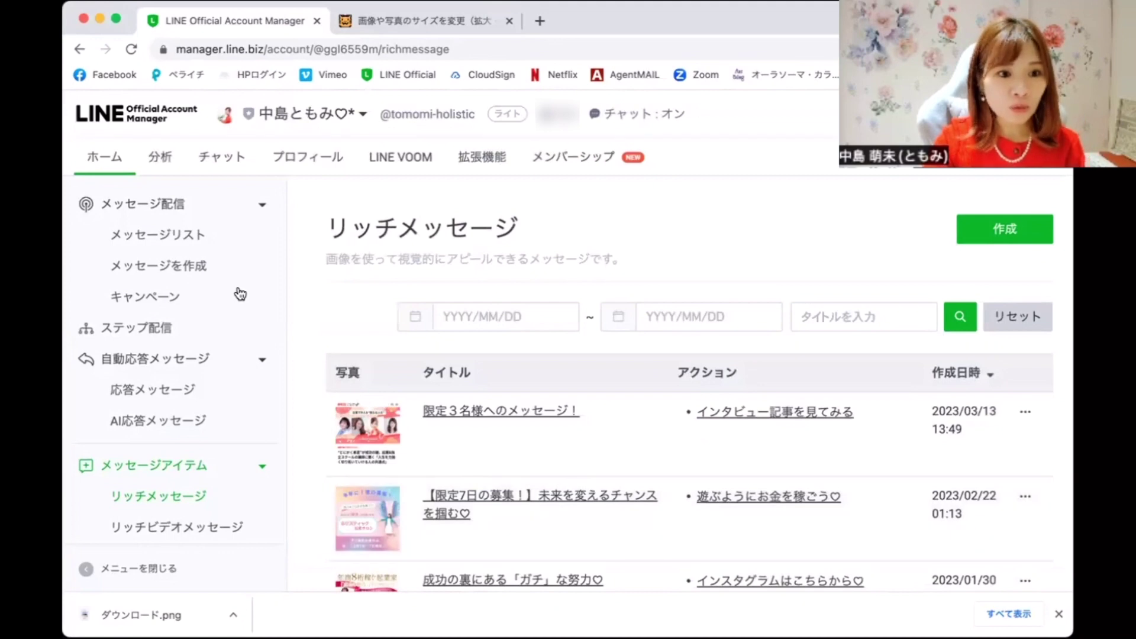
# Create a new broadcast message and insert the saved rich message 限定３名様へのメッセージ！ into it.
pyautogui.click(186, 208)
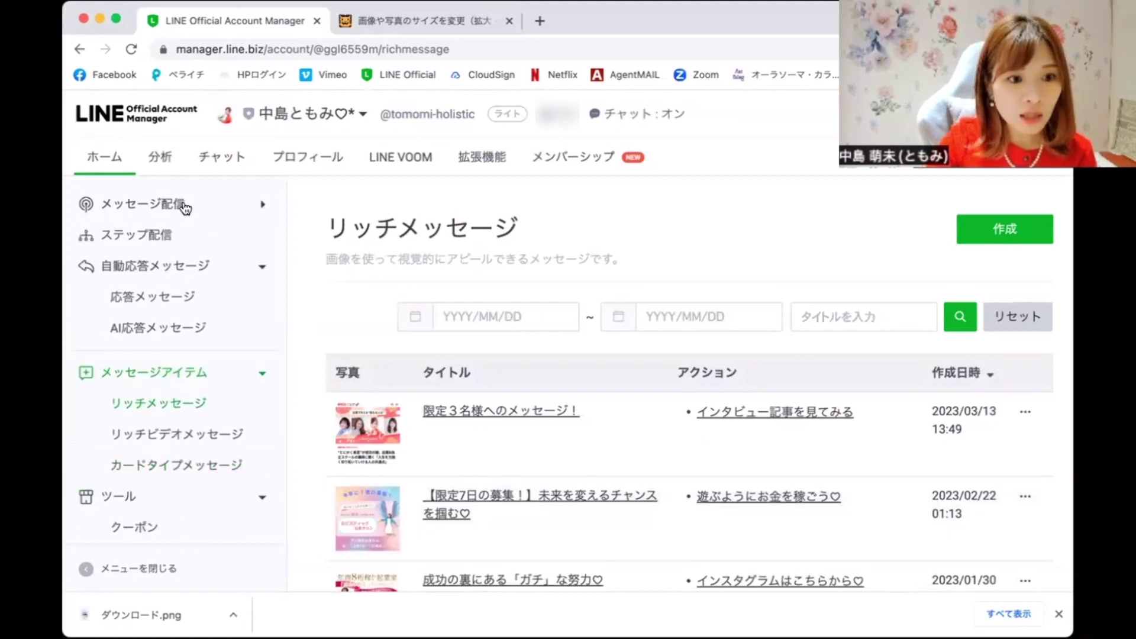
pyautogui.click(186, 208)
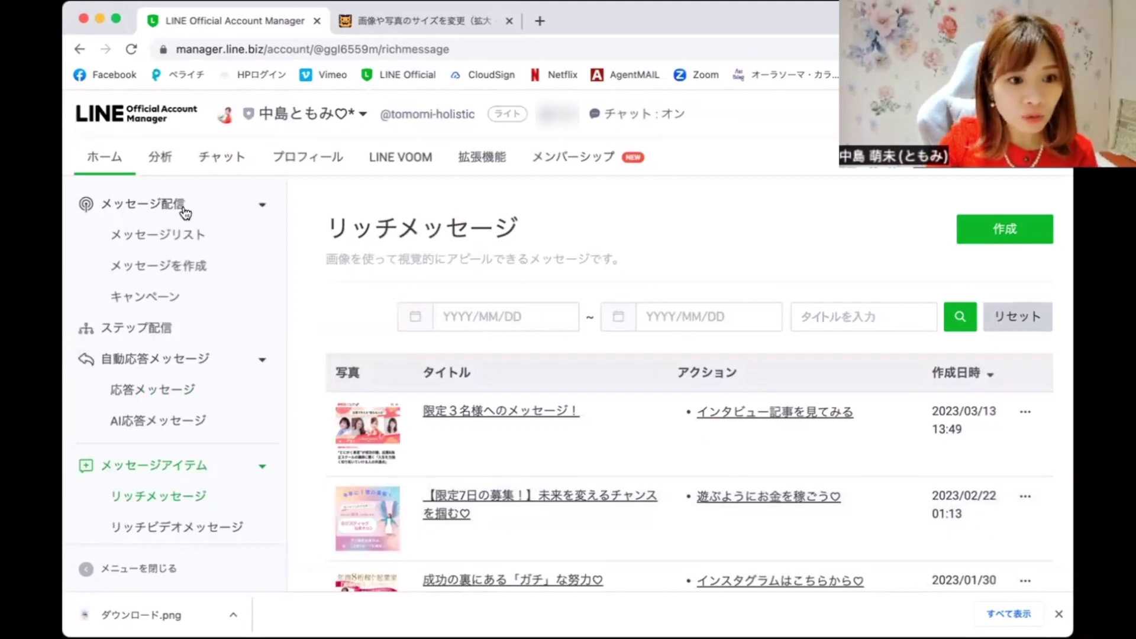
pyautogui.click(188, 266)
pyautogui.scroll(-3, 539, 404)
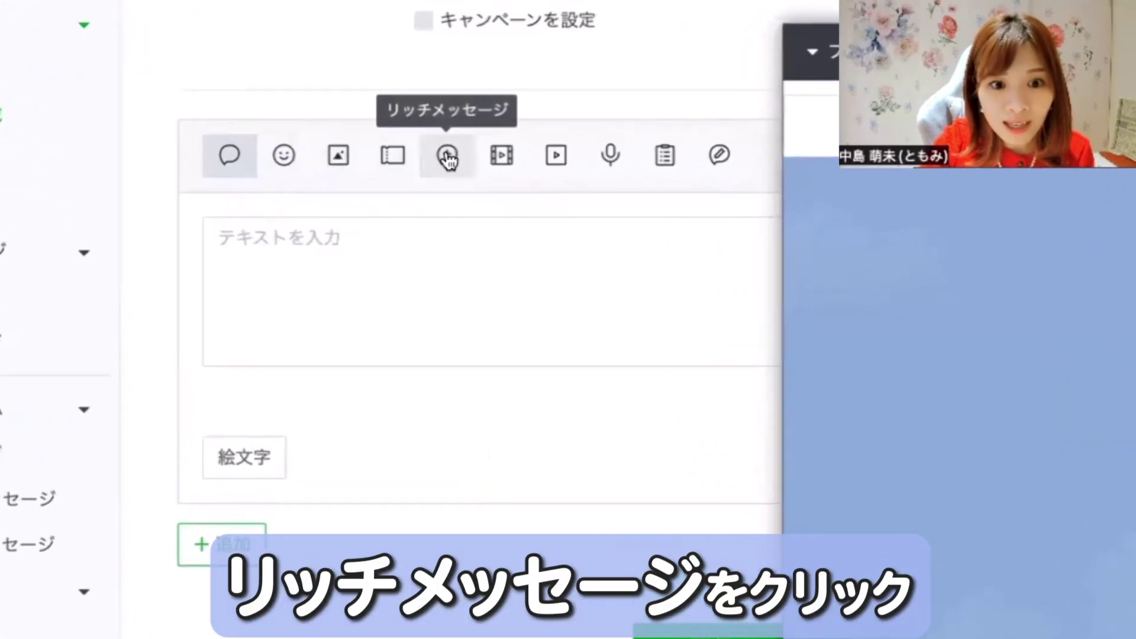
pyautogui.click(447, 157)
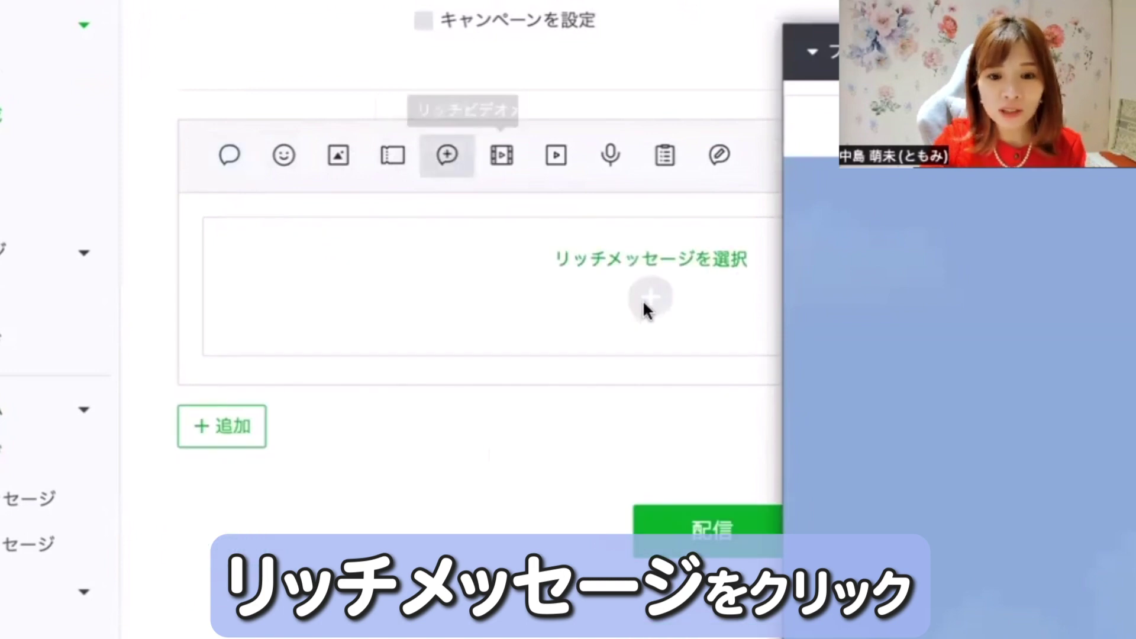
pyautogui.click(666, 264)
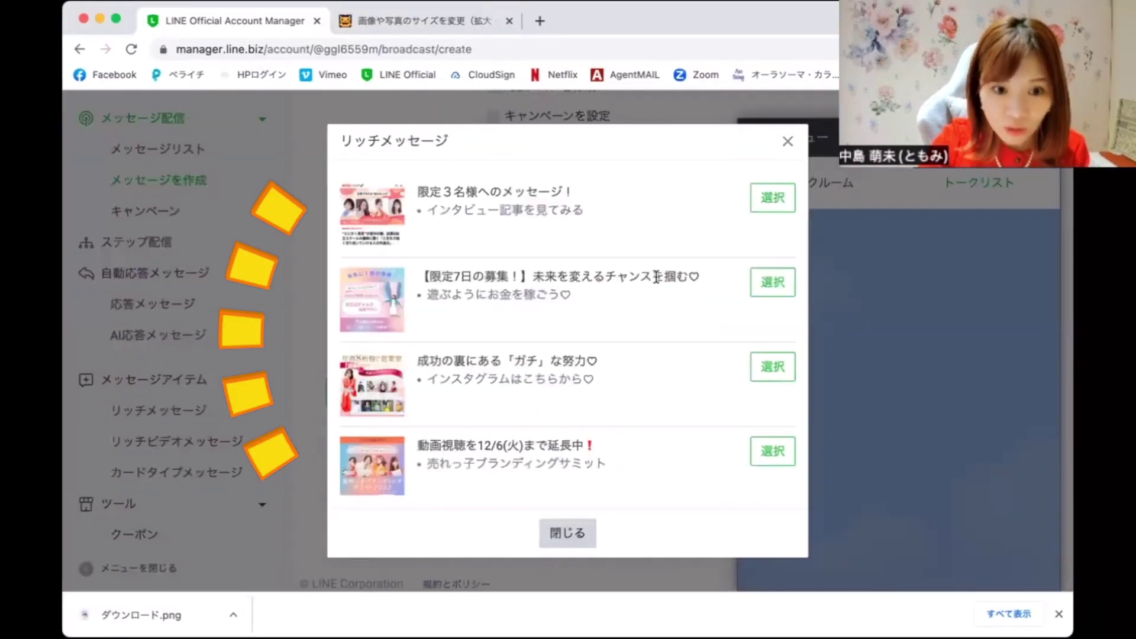
pyautogui.click(780, 200)
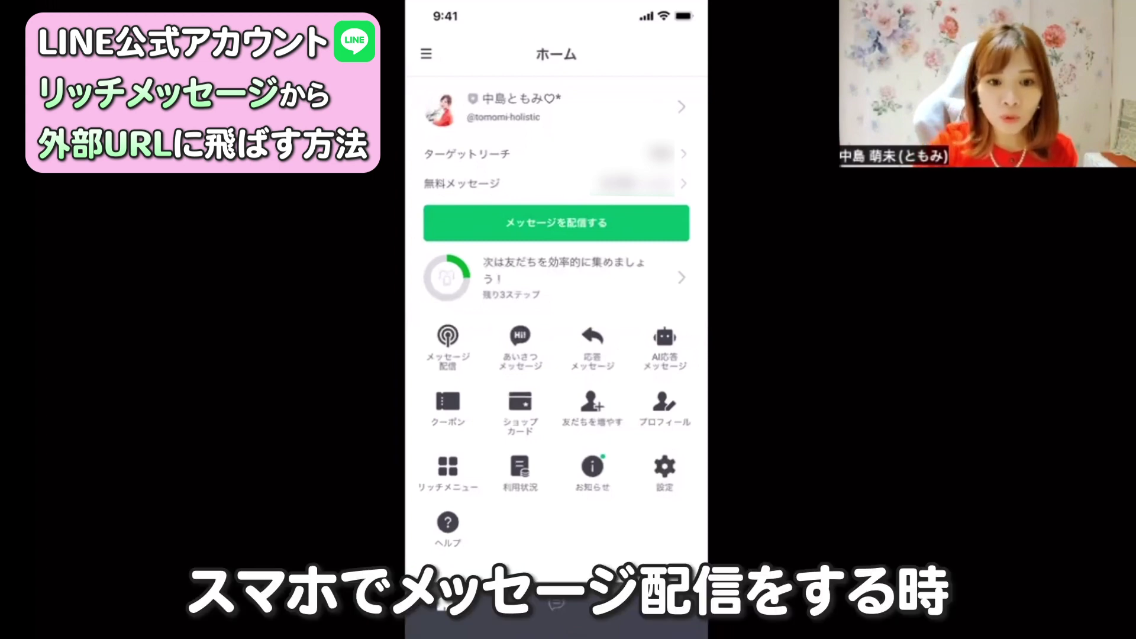
# In the LINE Official Account mobile app, create a message with the rich message 限定３名様へのメッセージ！ and preview it.
pyautogui.click(577, 219)
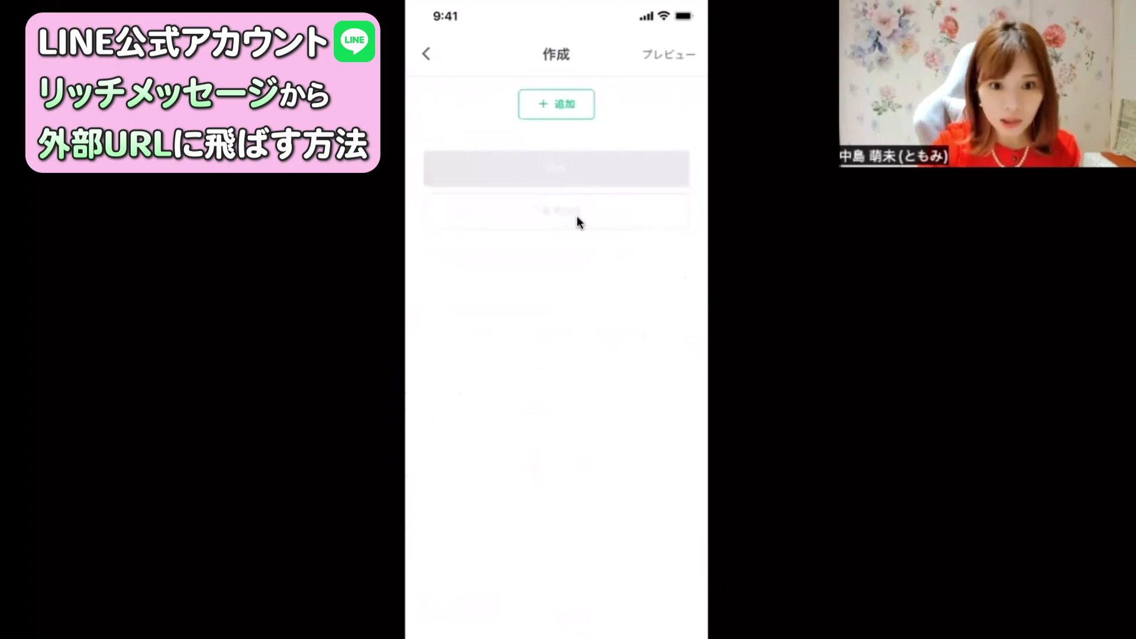
pyautogui.click(556, 104)
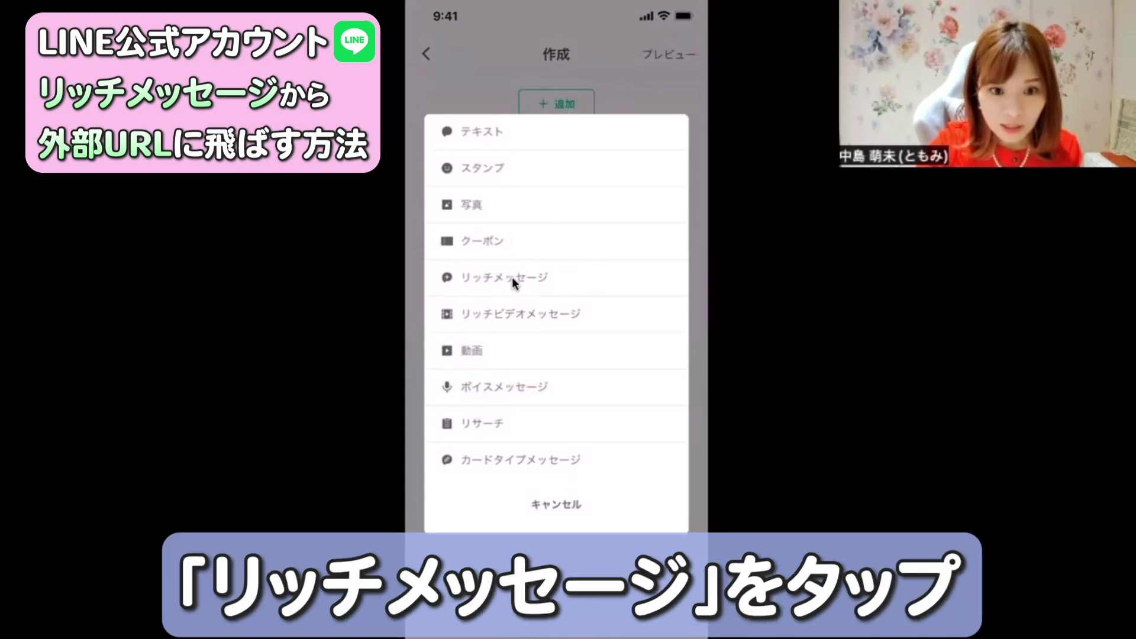
pyautogui.click(491, 281)
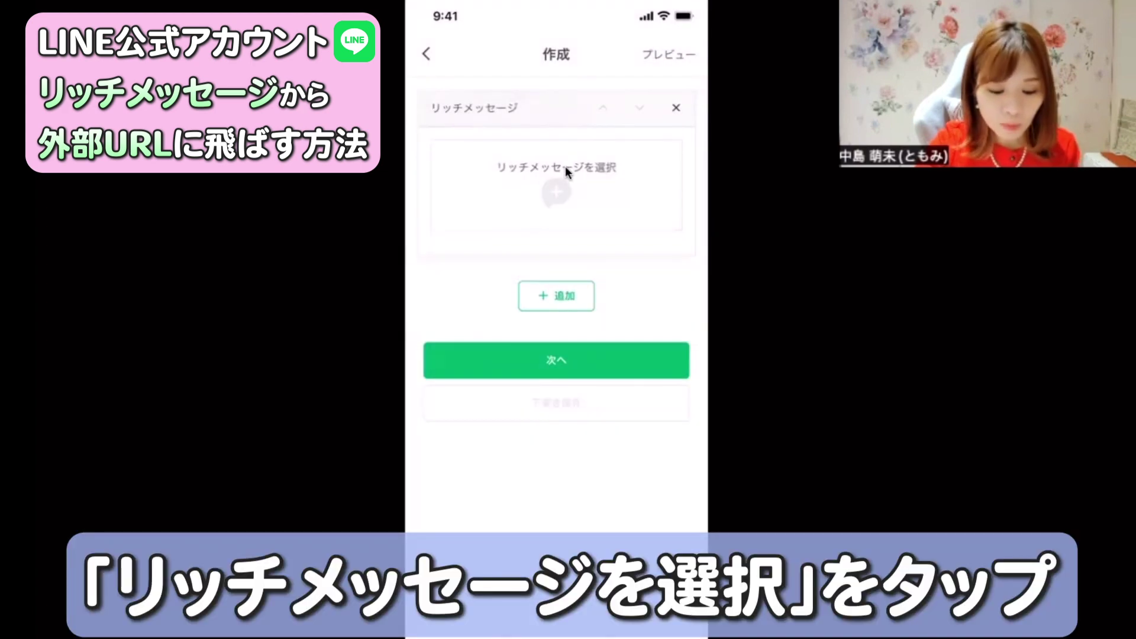
pyautogui.click(565, 166)
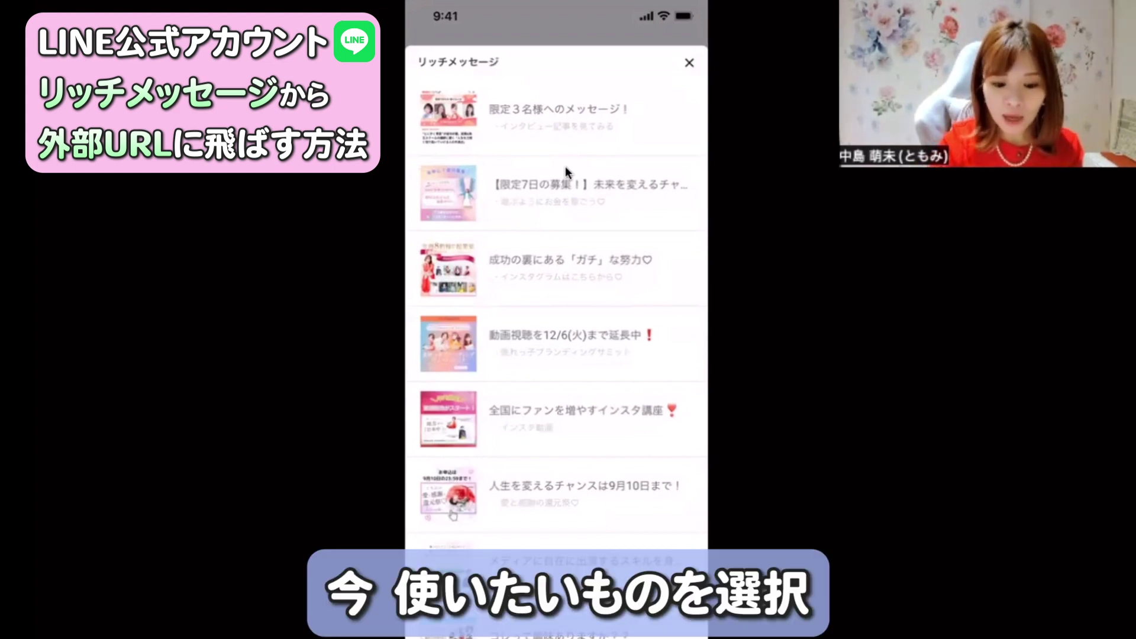
pyautogui.click(566, 166)
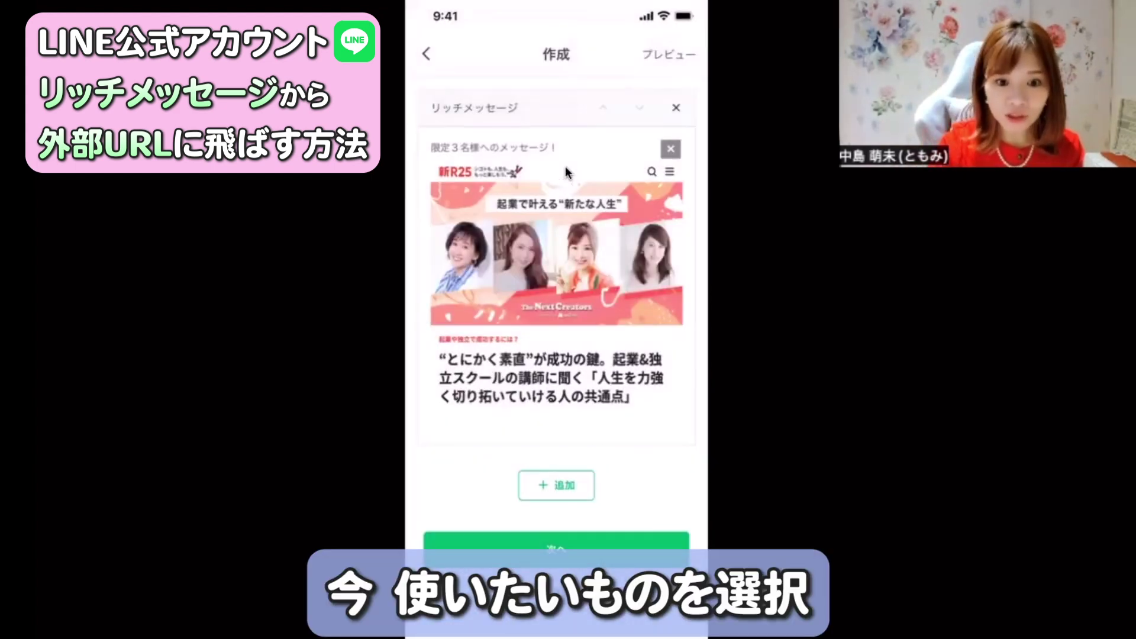
pyautogui.click(661, 53)
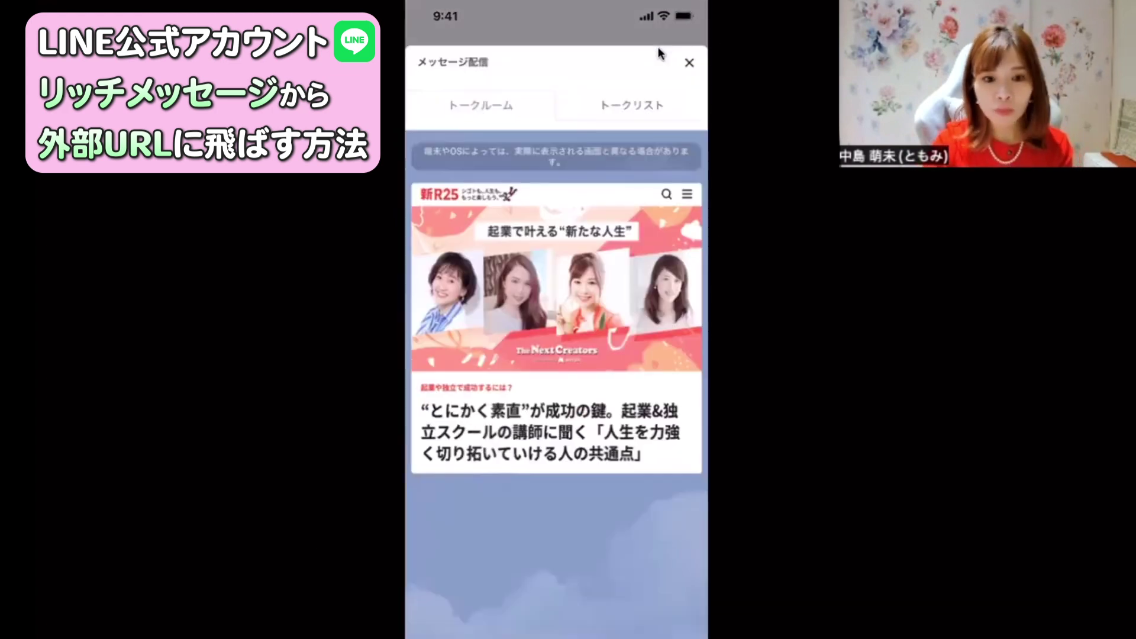